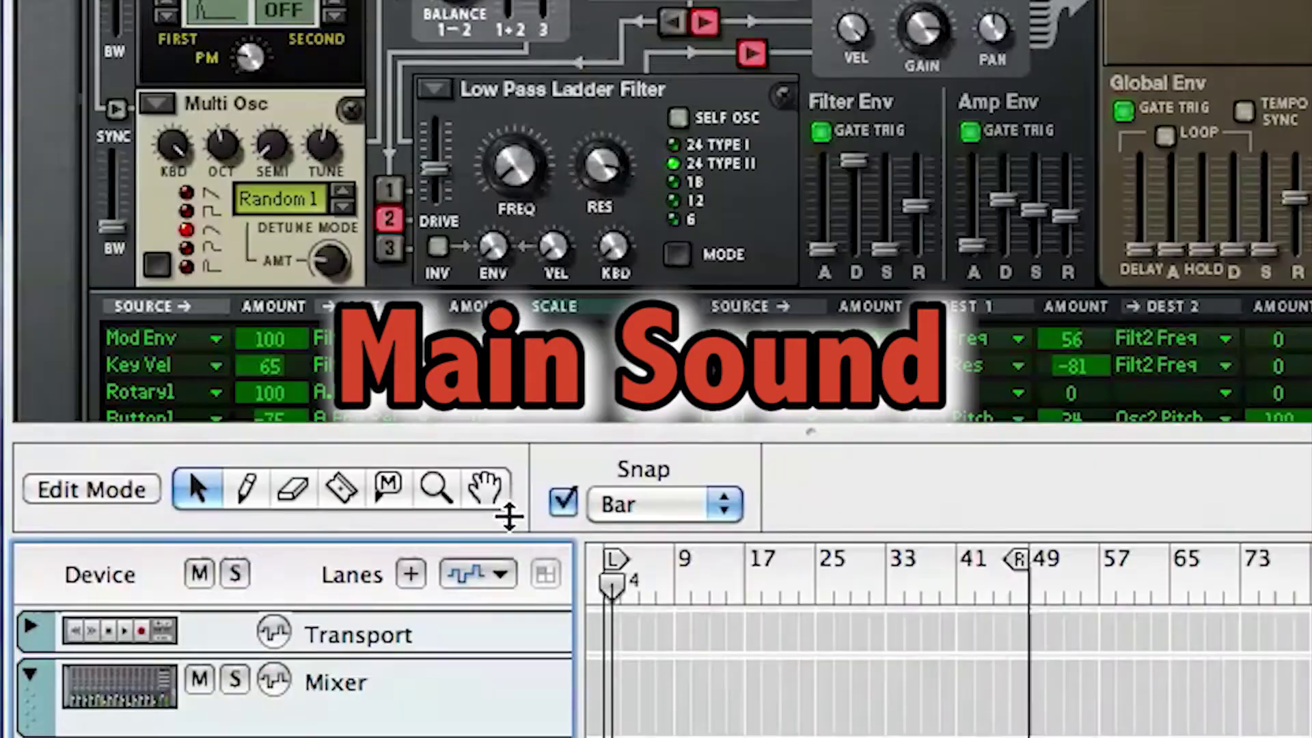
# Bypass the Scream 2 distortion below the Main Chords synth and switch it back on to compare the sound.
pyautogui.scroll(3, 656, 401)
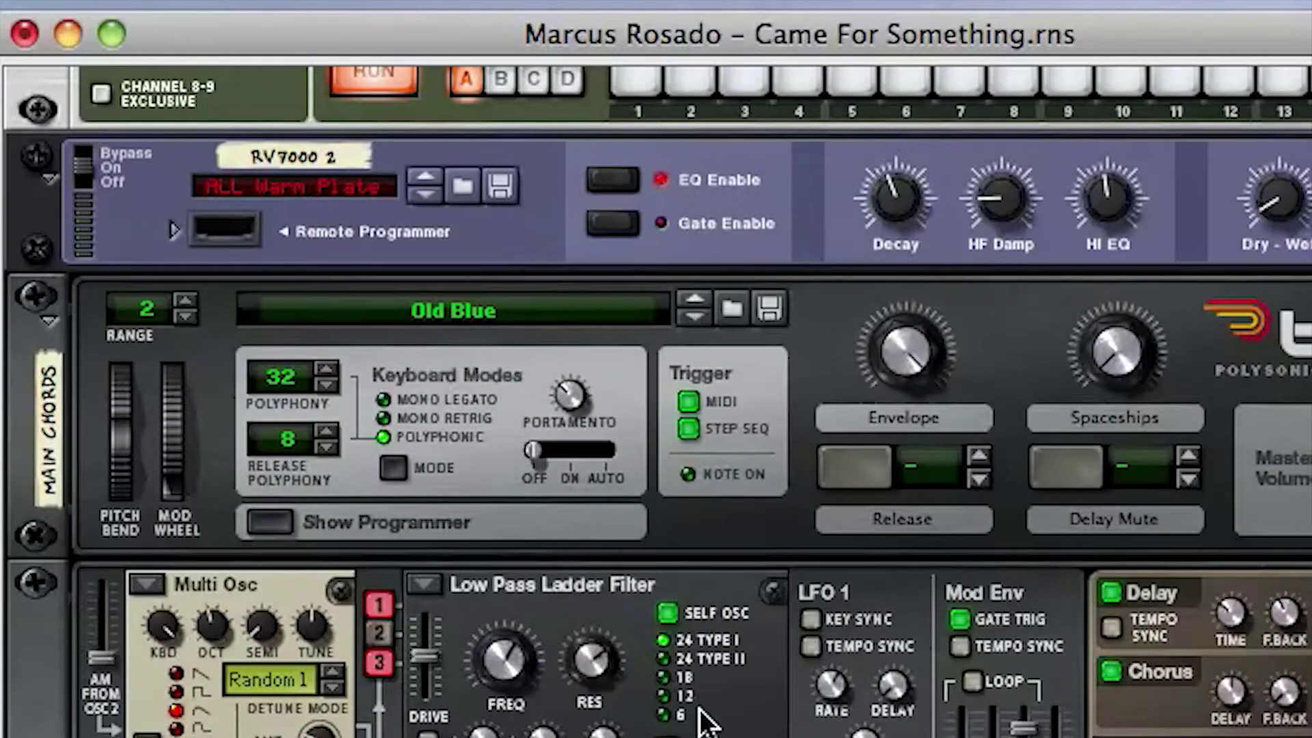
pyautogui.scroll(-3, 704, 721)
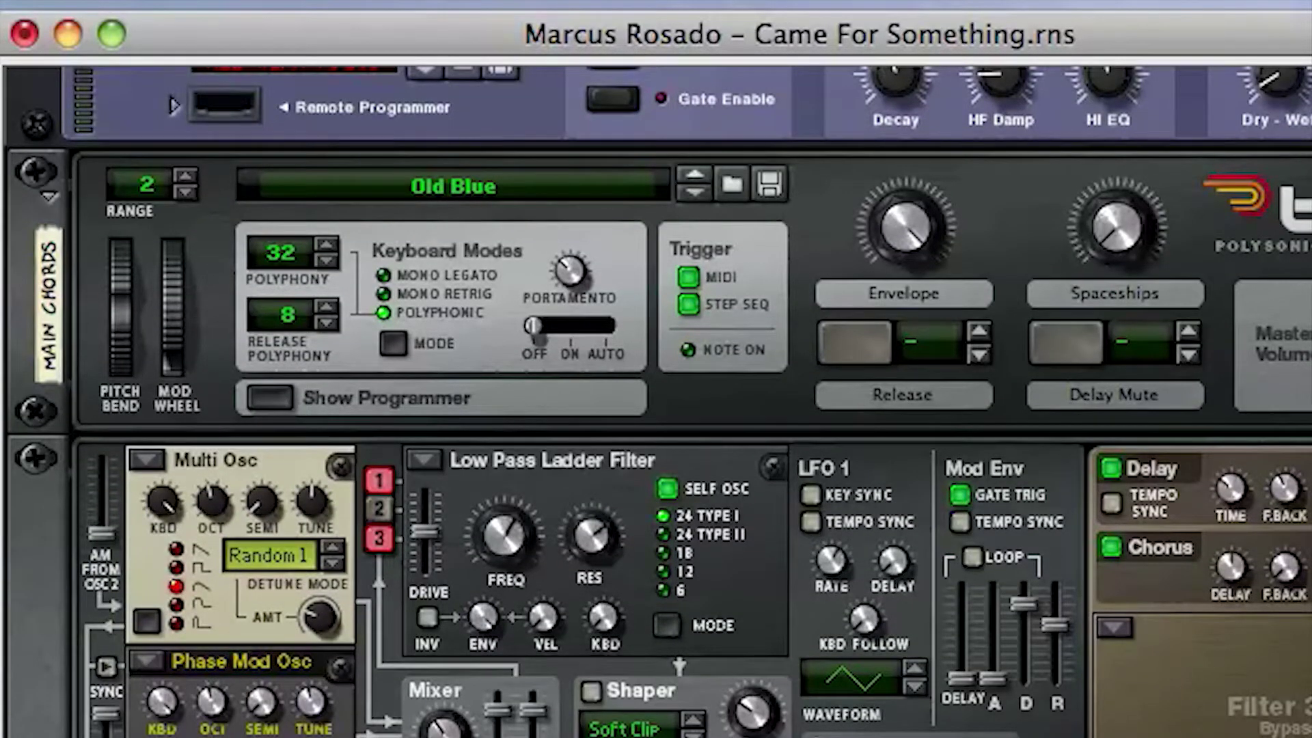
pyautogui.scroll(-7, 656, 401)
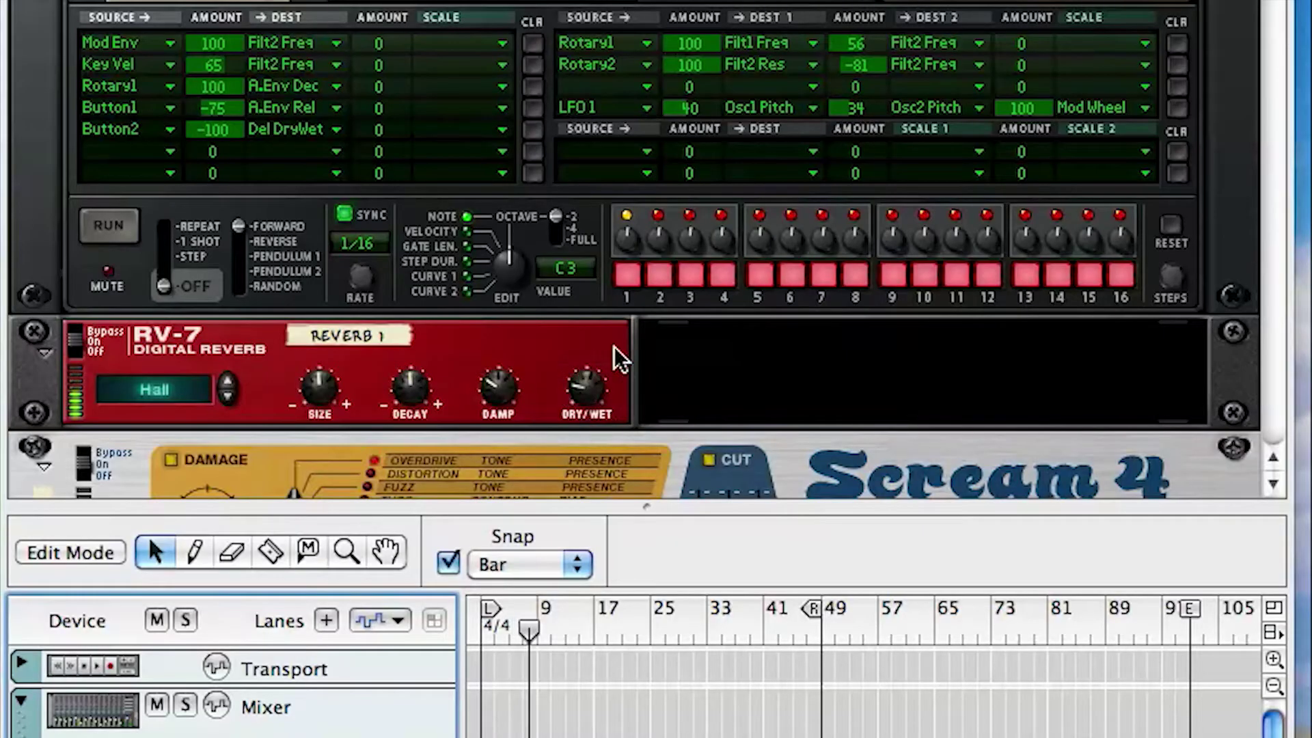
pyautogui.scroll(-5, 618, 356)
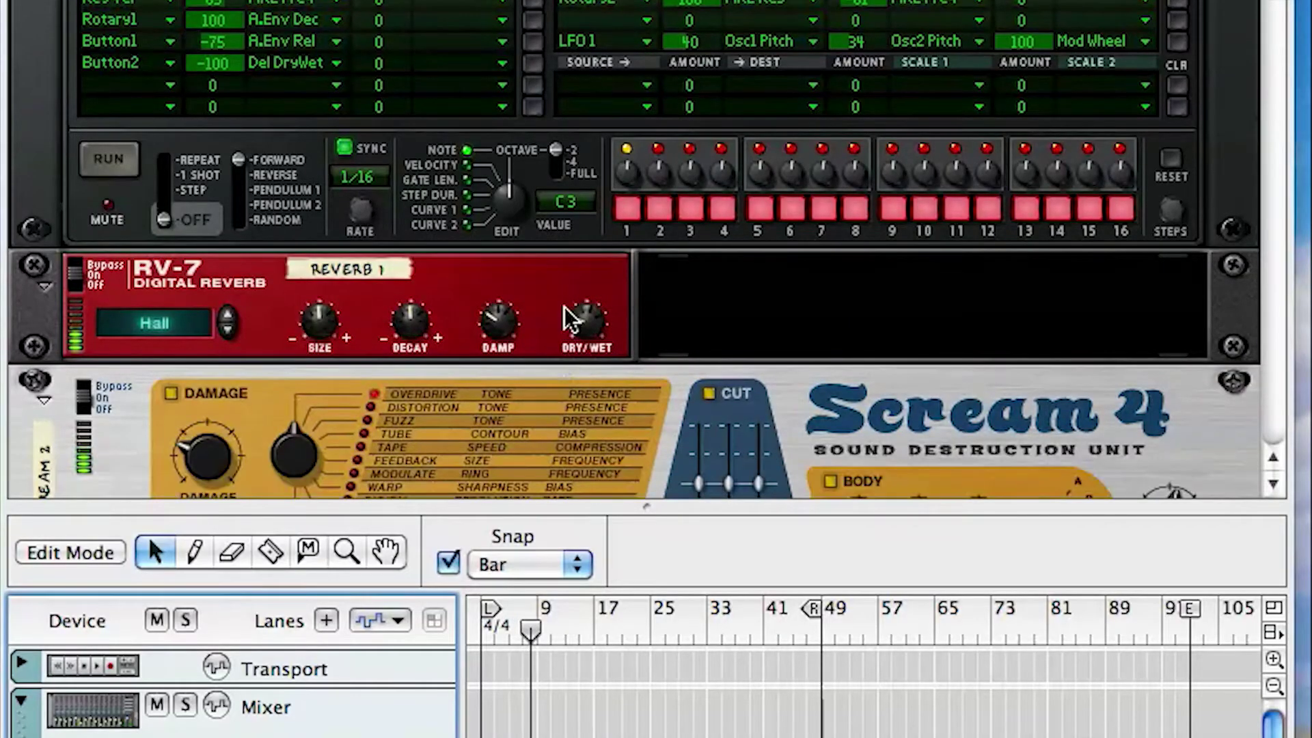
pyautogui.scroll(-2, 646, 233)
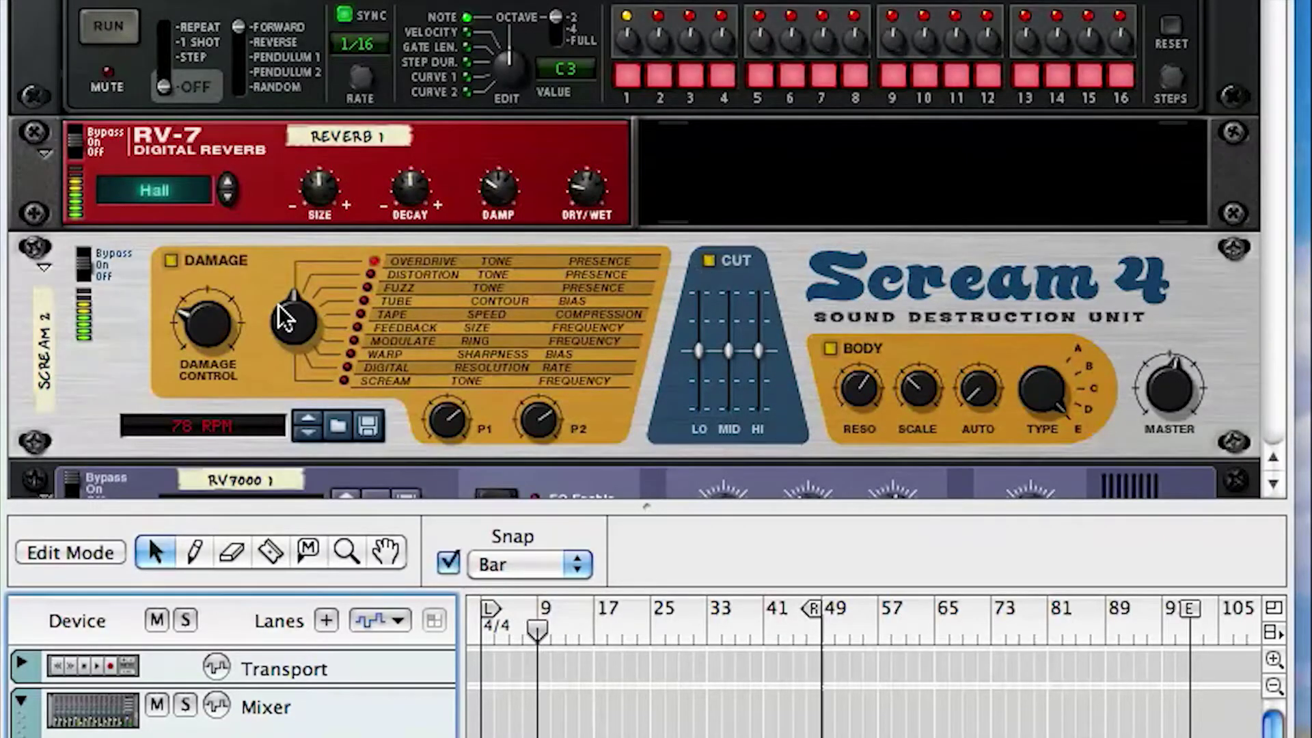
pyautogui.click(79, 266)
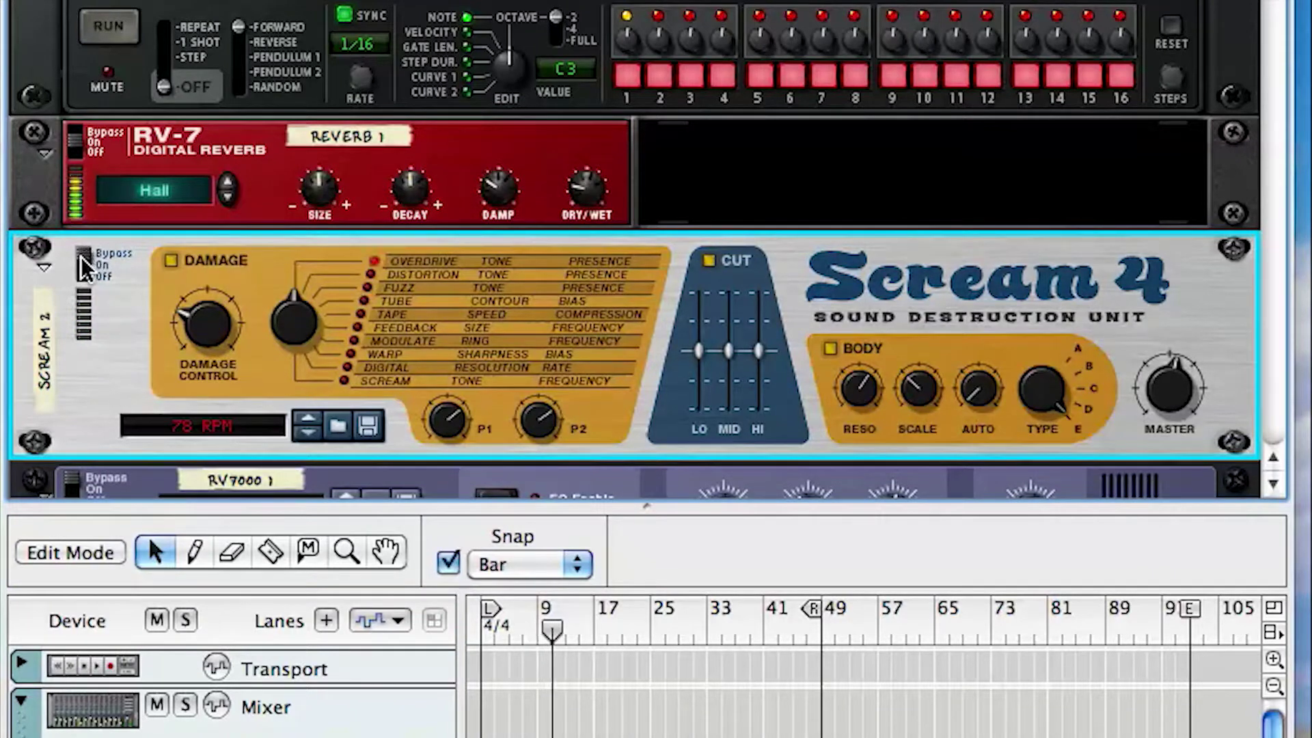
pyautogui.click(84, 273)
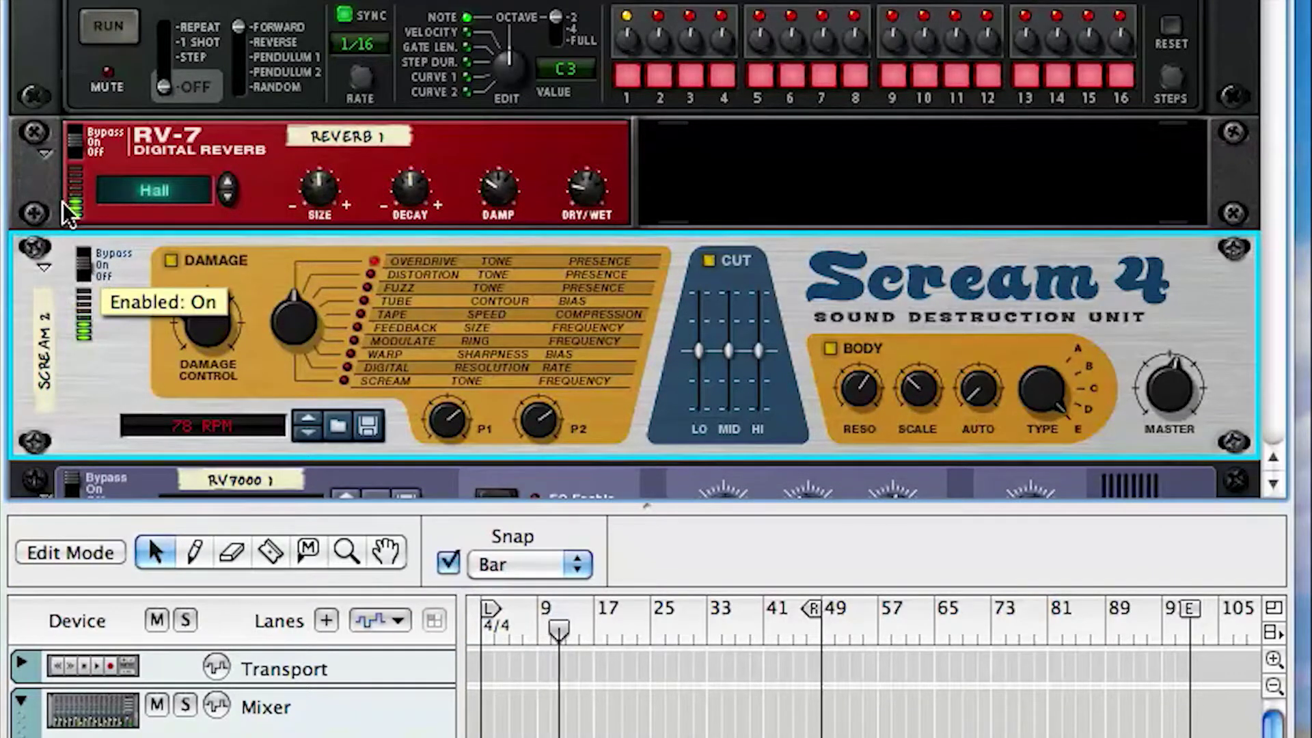
# Bypass the RV-7 Reverb 1, restart playback from bar 1 and re-enable the reverb to hear the difference.
pyautogui.click(74, 136)
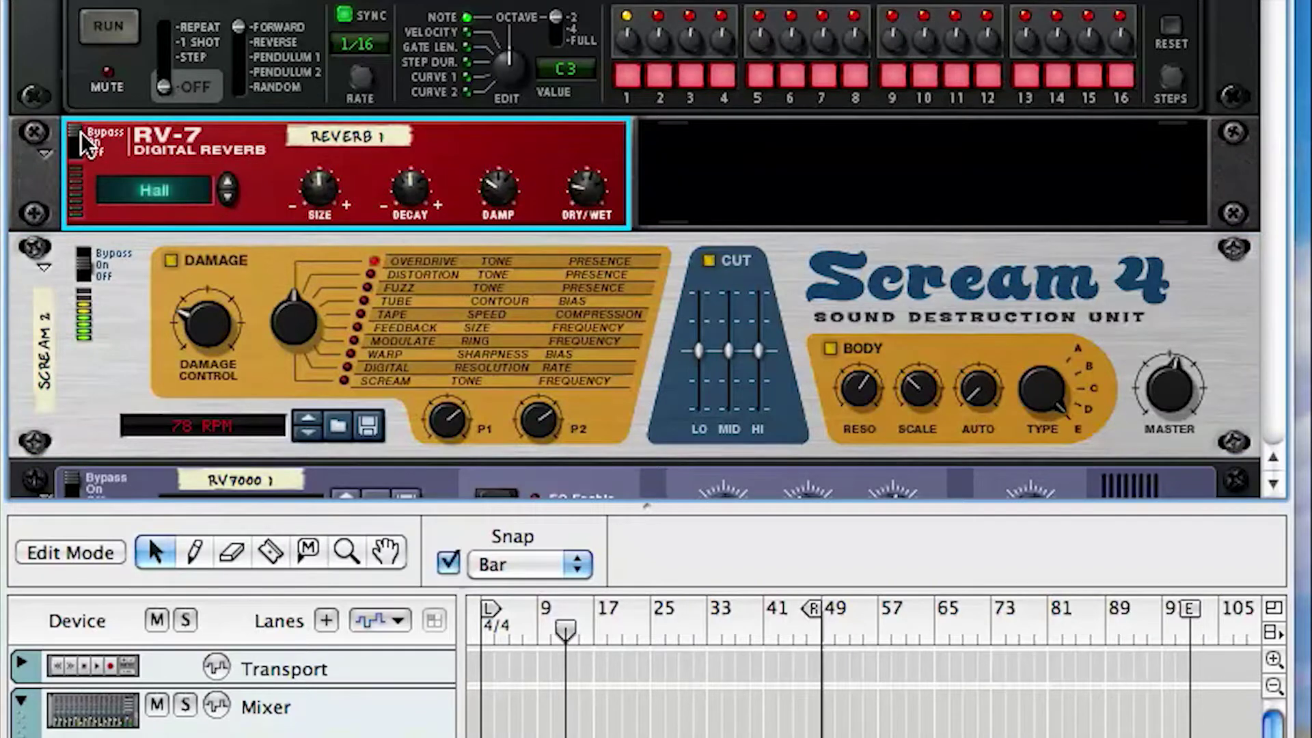
pyautogui.moveTo(572, 630); pyautogui.dragTo(482, 630)
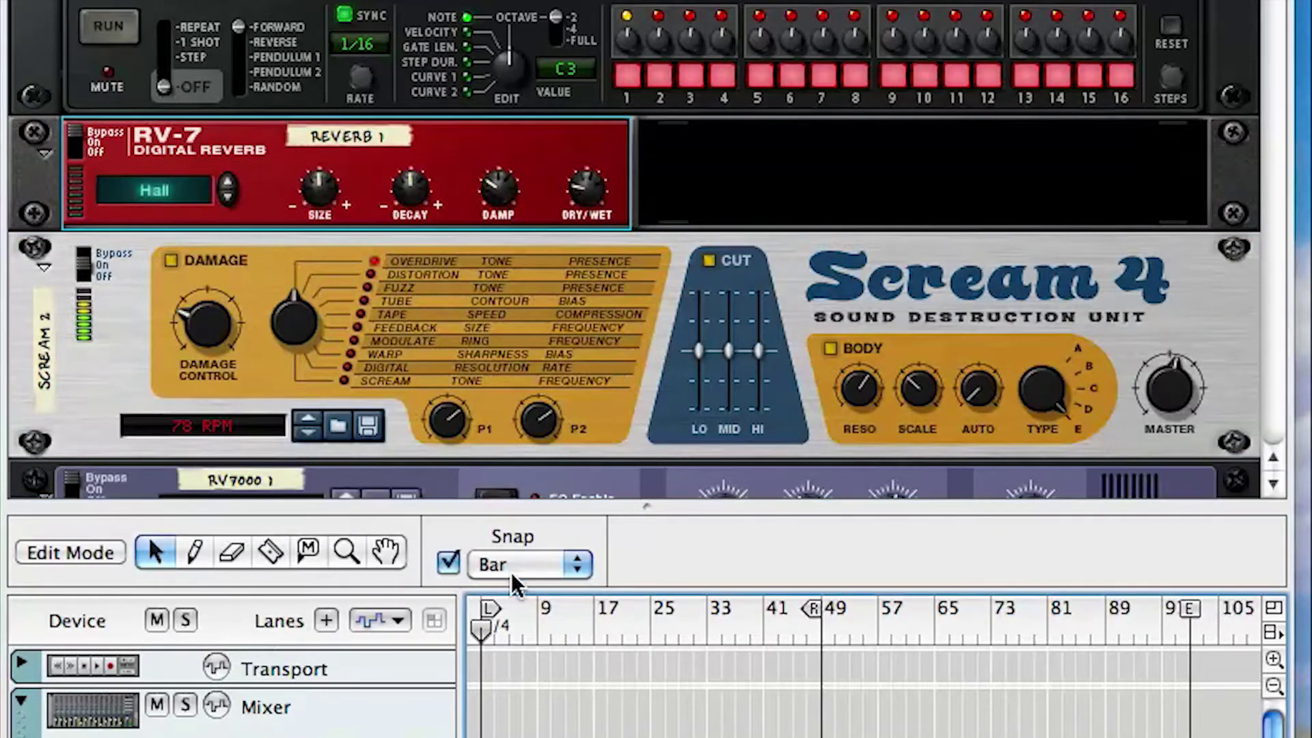
pyautogui.click(80, 142)
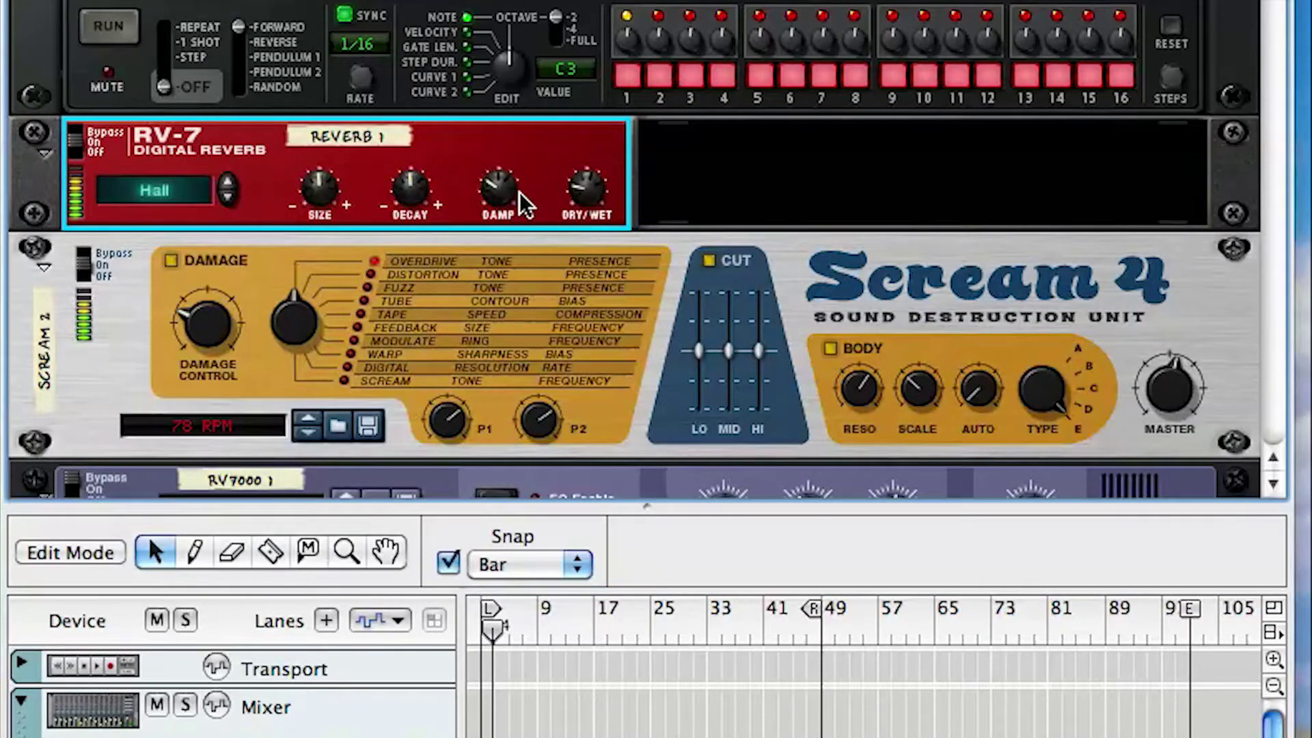
# Toggle the bypass state of the RV7000 1 reverb below Scream 2.
pyautogui.scroll(-5, 681, 205)
pyautogui.scroll(1, 786, 133)
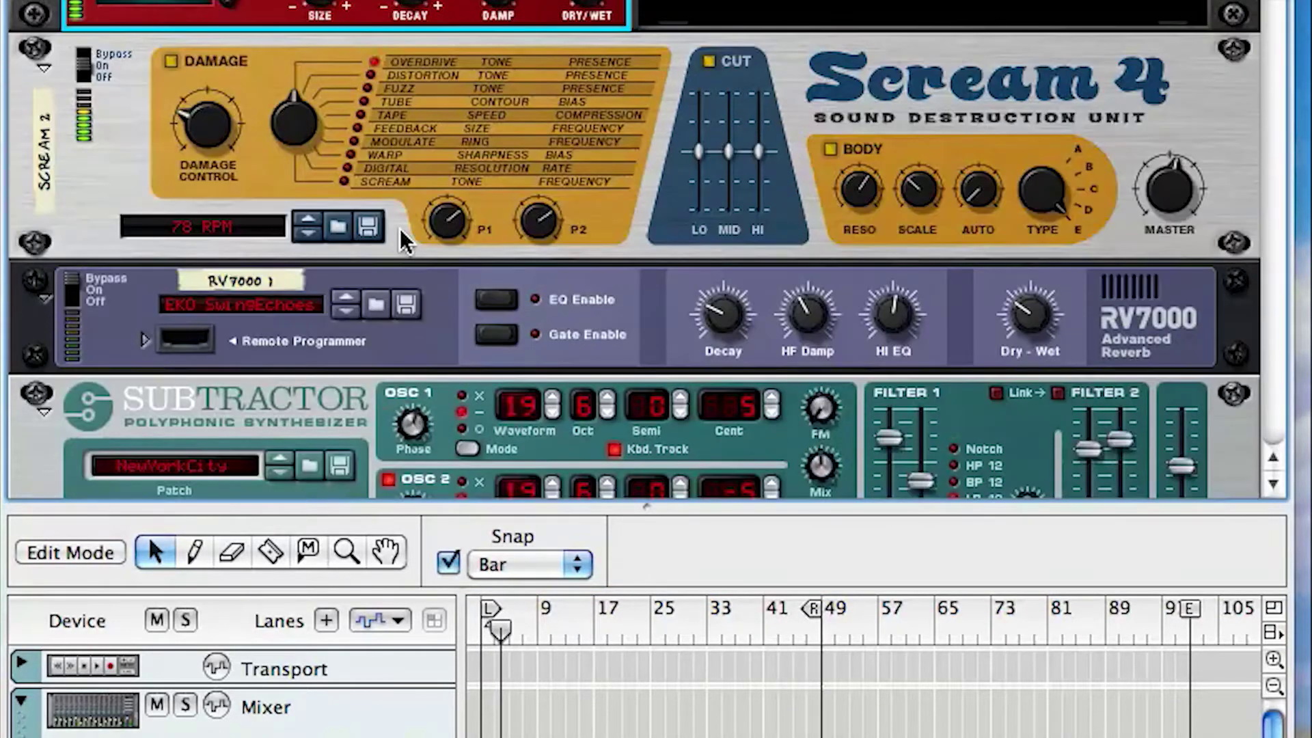
pyautogui.click(76, 294)
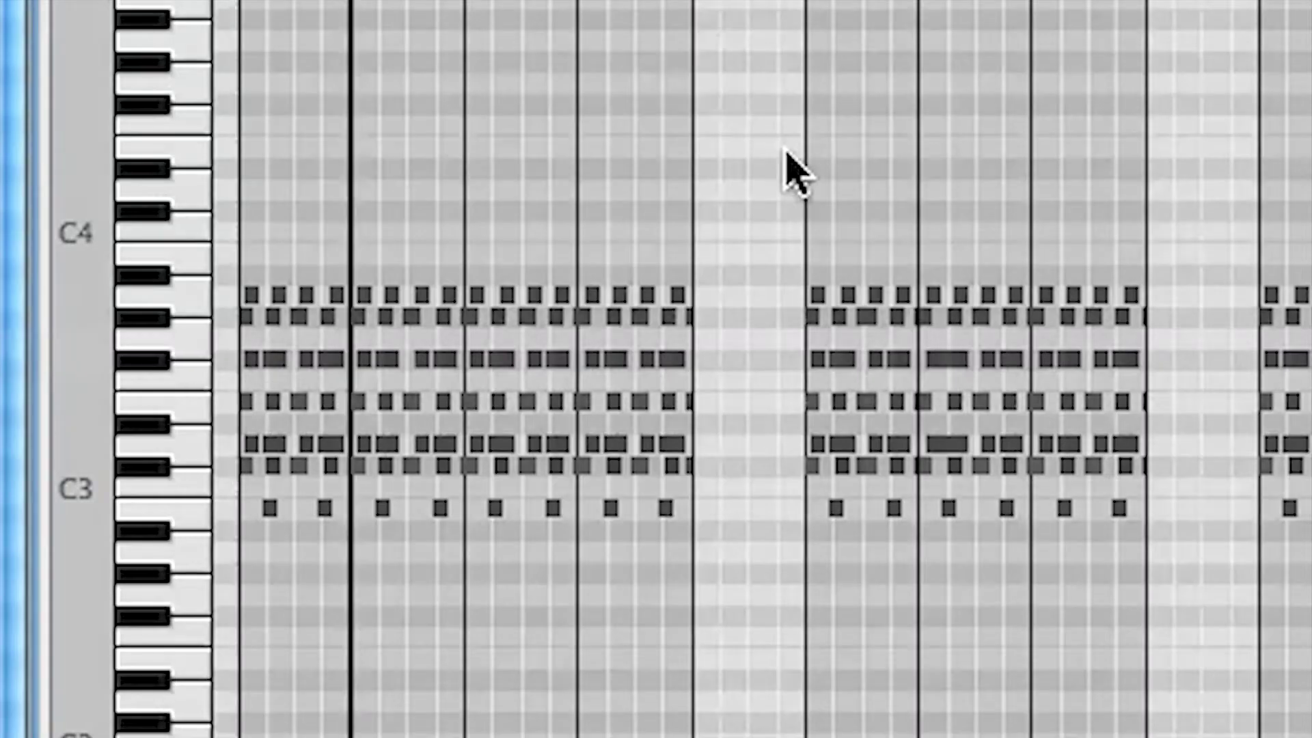
# Open the first Main Chords clip and examine its notes at a larger scale.
pyautogui.doubleClick(298, 117)
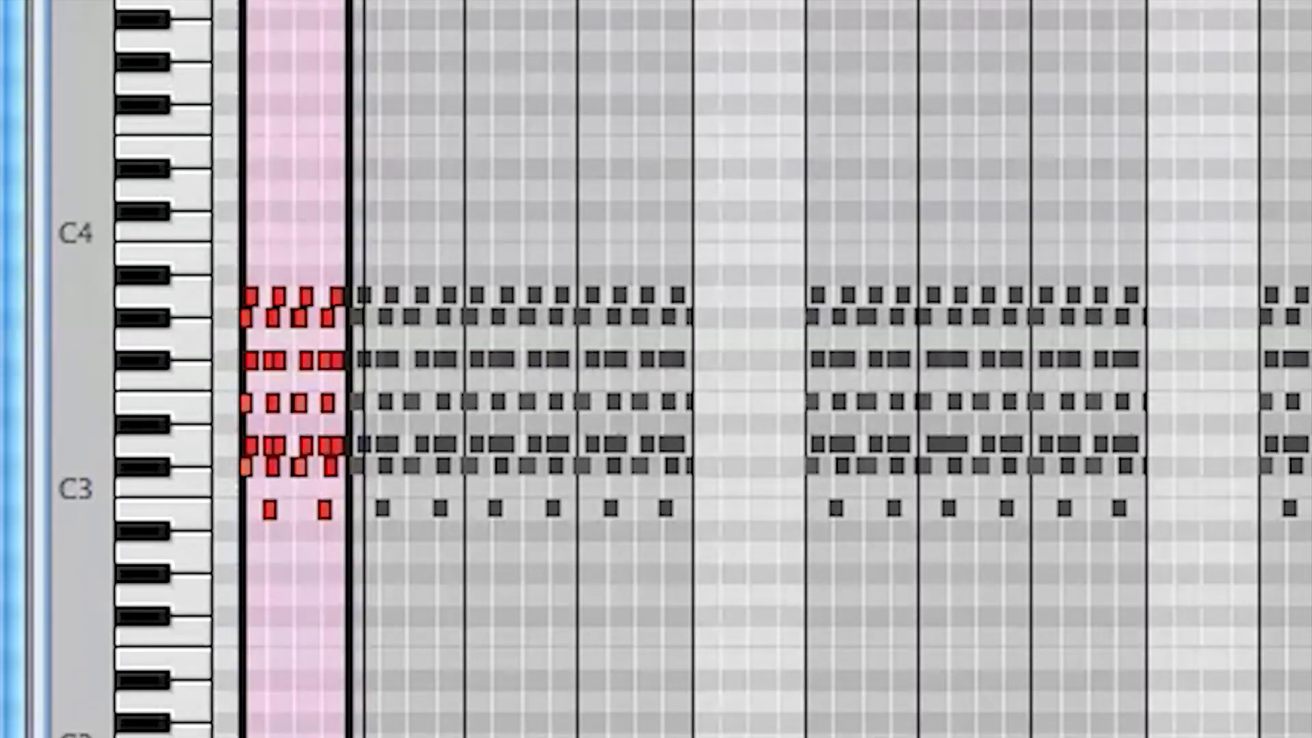
pyautogui.hotkey('shift', 'h')
pyautogui.hotkey('shift', 'h')
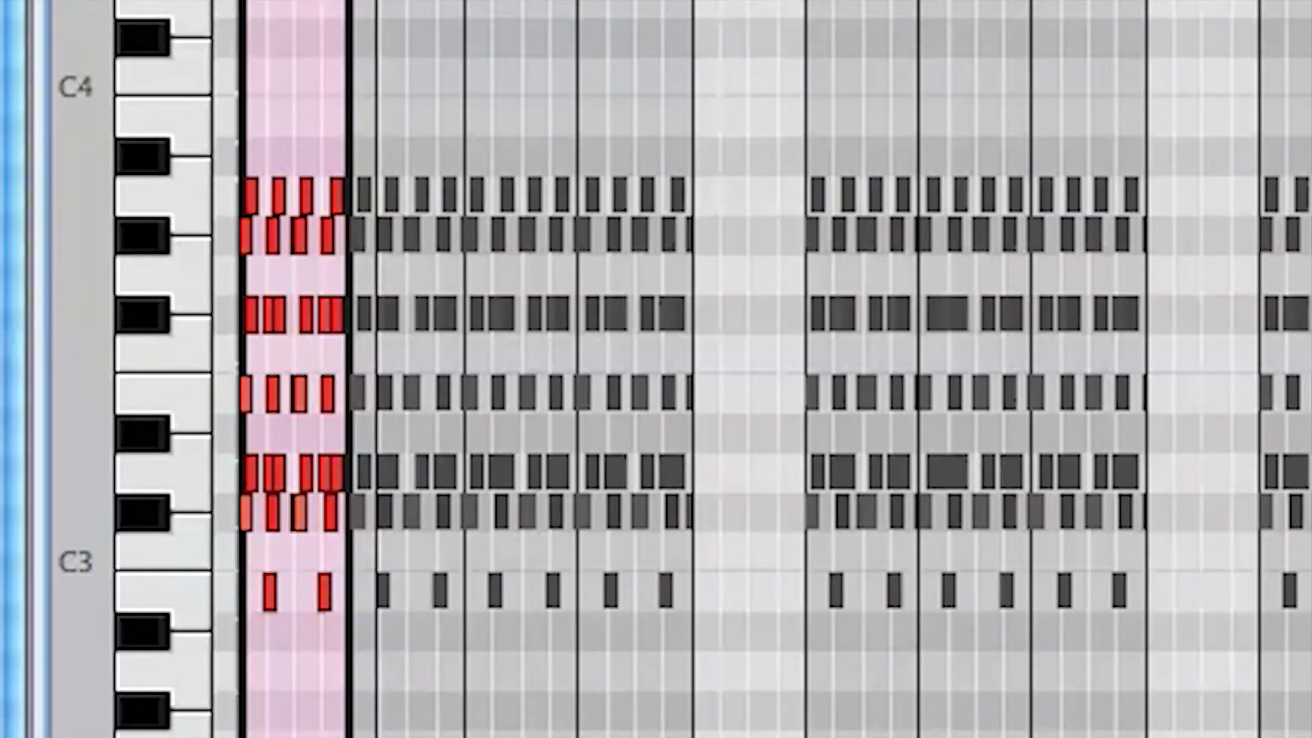
pyautogui.press('h')
pyautogui.press('h')
pyautogui.press('h')
pyautogui.press('h')
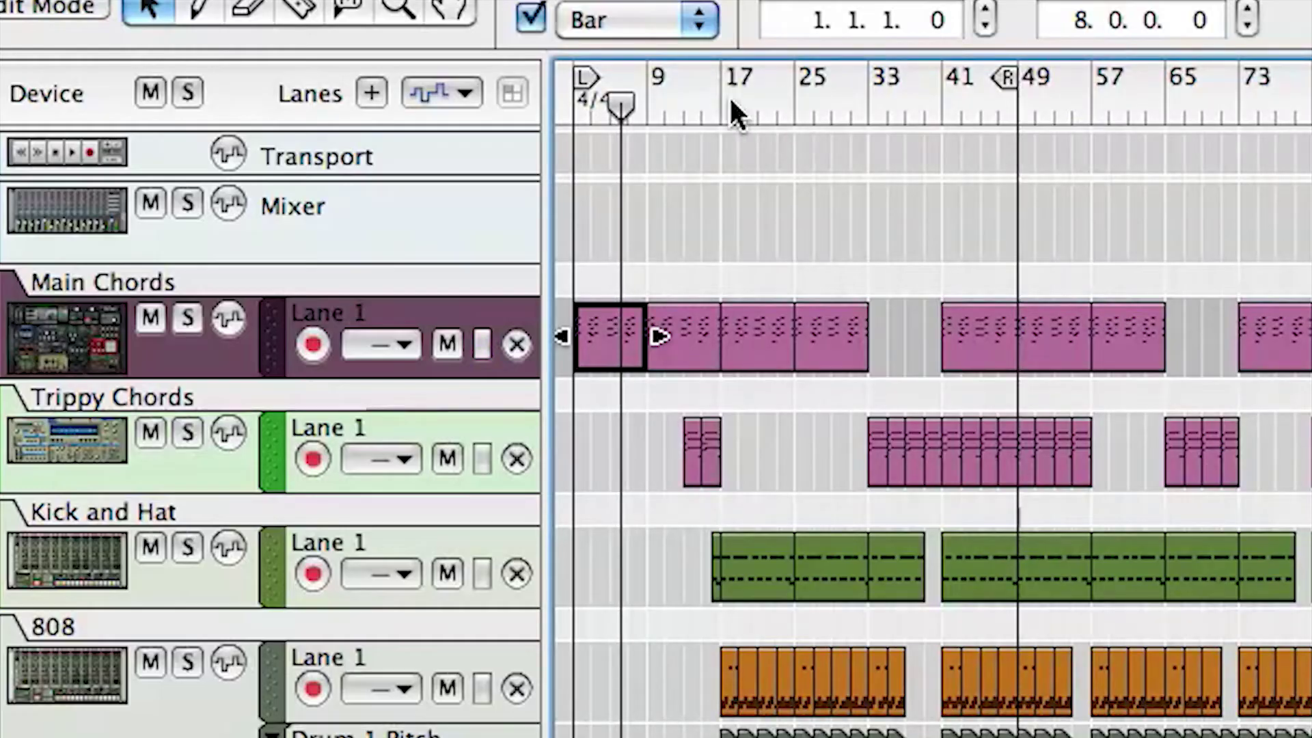
# Play from bar 13, inspect the Trippy Chords part and return to the arrangement.
pyautogui.moveTo(714, 96); pyautogui.dragTo(684, 160)
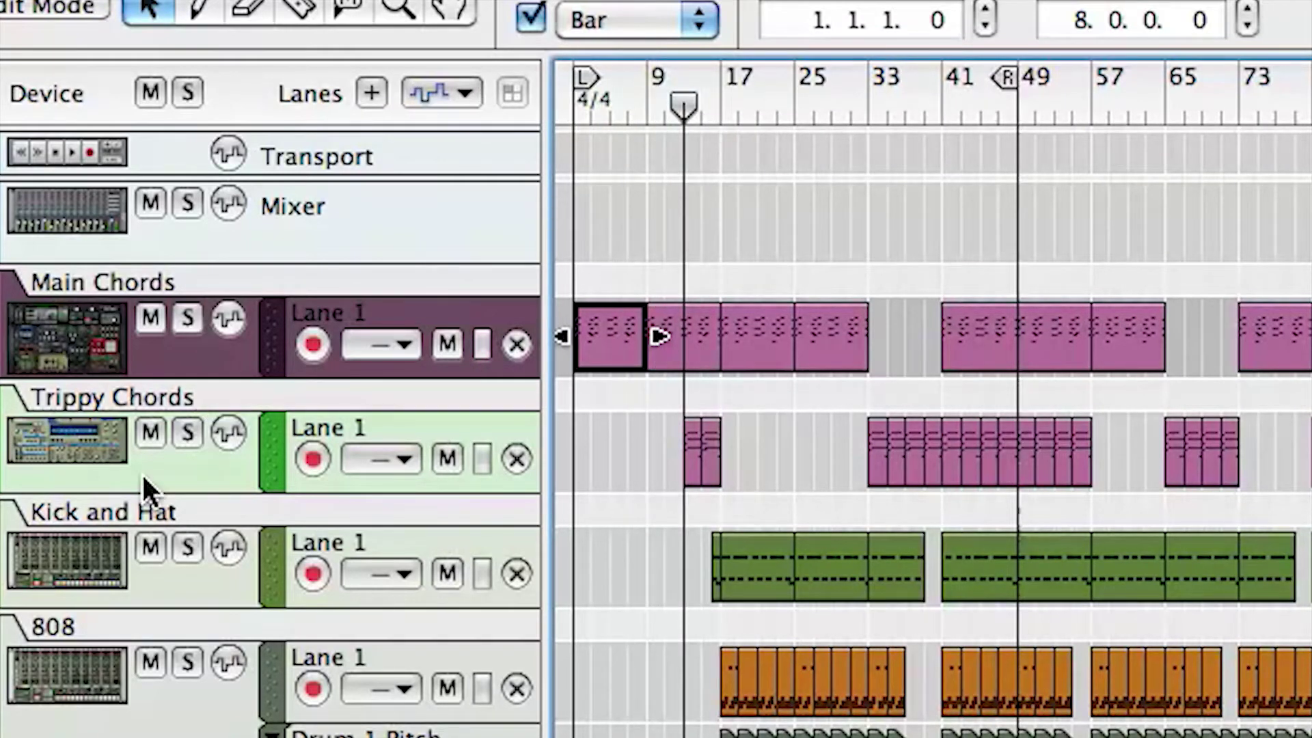
pyautogui.click(211, 451)
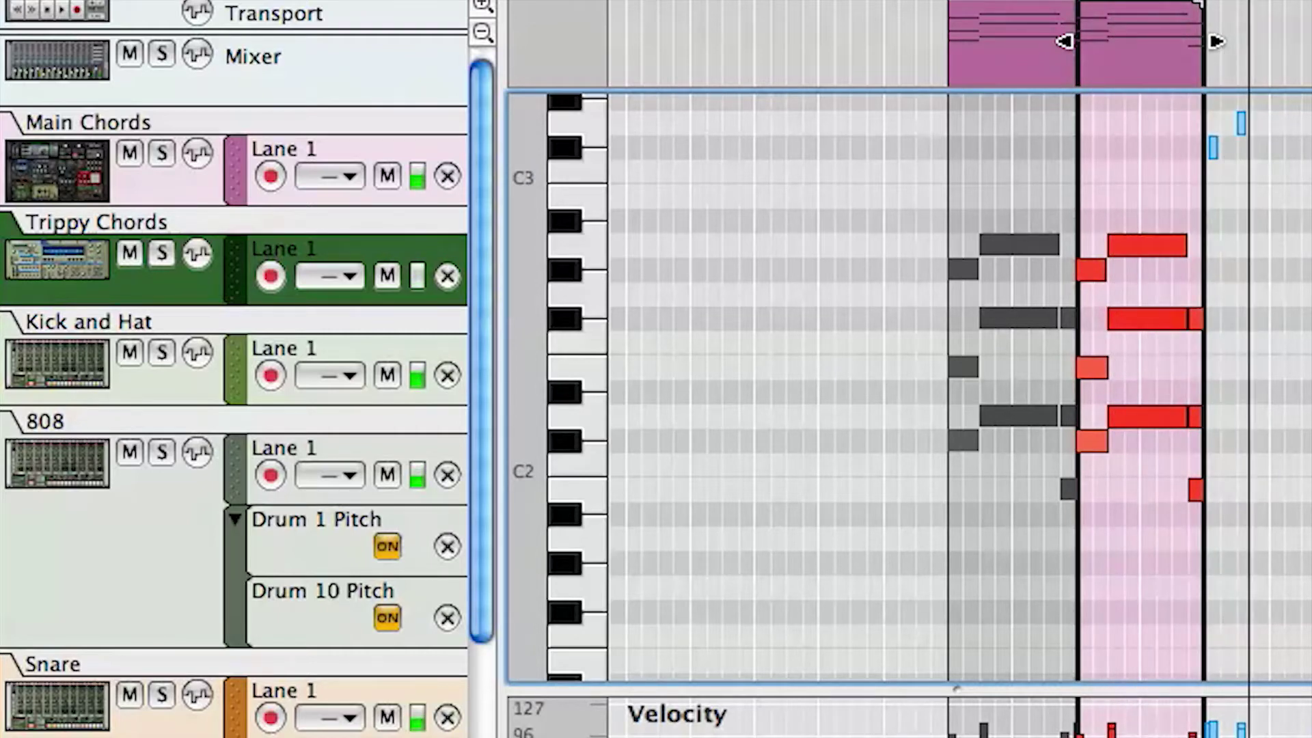
pyautogui.press('Escape')
pyautogui.scroll(-2, 912, 212)
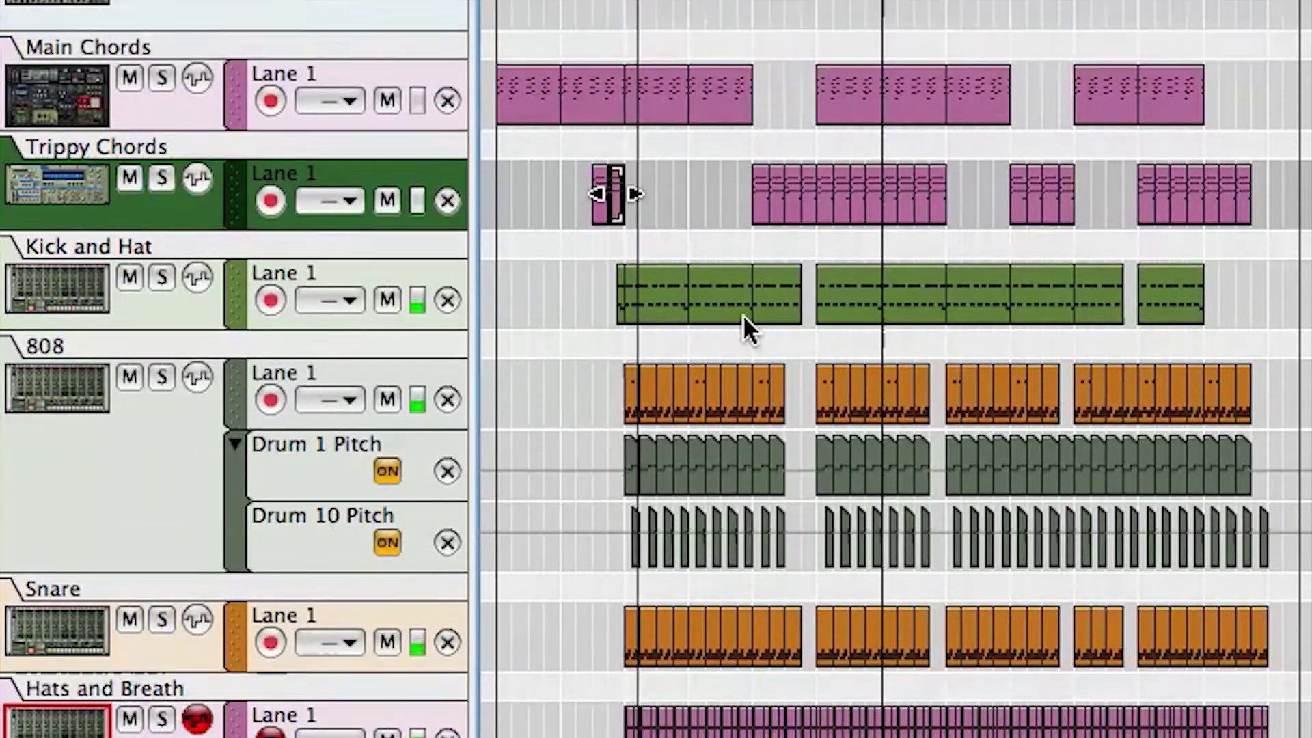
# Open the first Kick and Hat clip at bar 16 and play its kick, hat and stutter notes.
pyautogui.press('space')
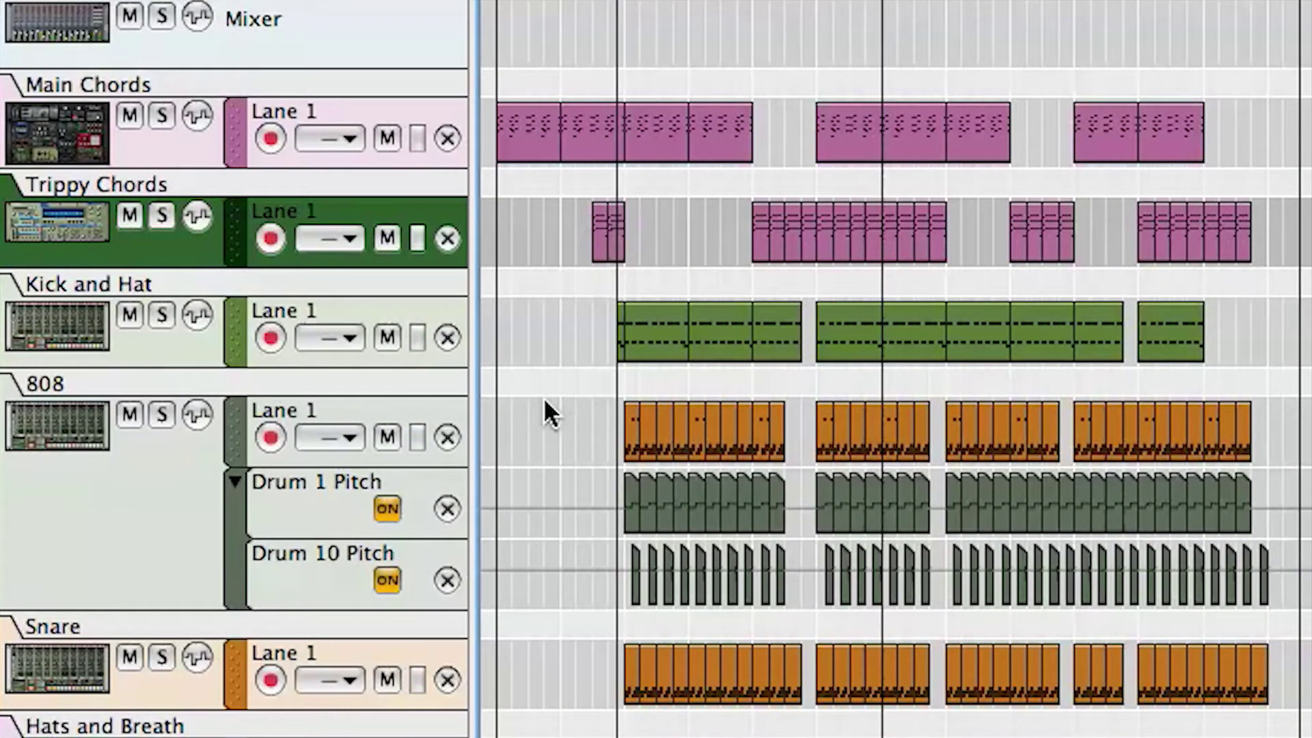
pyautogui.doubleClick(620, 344)
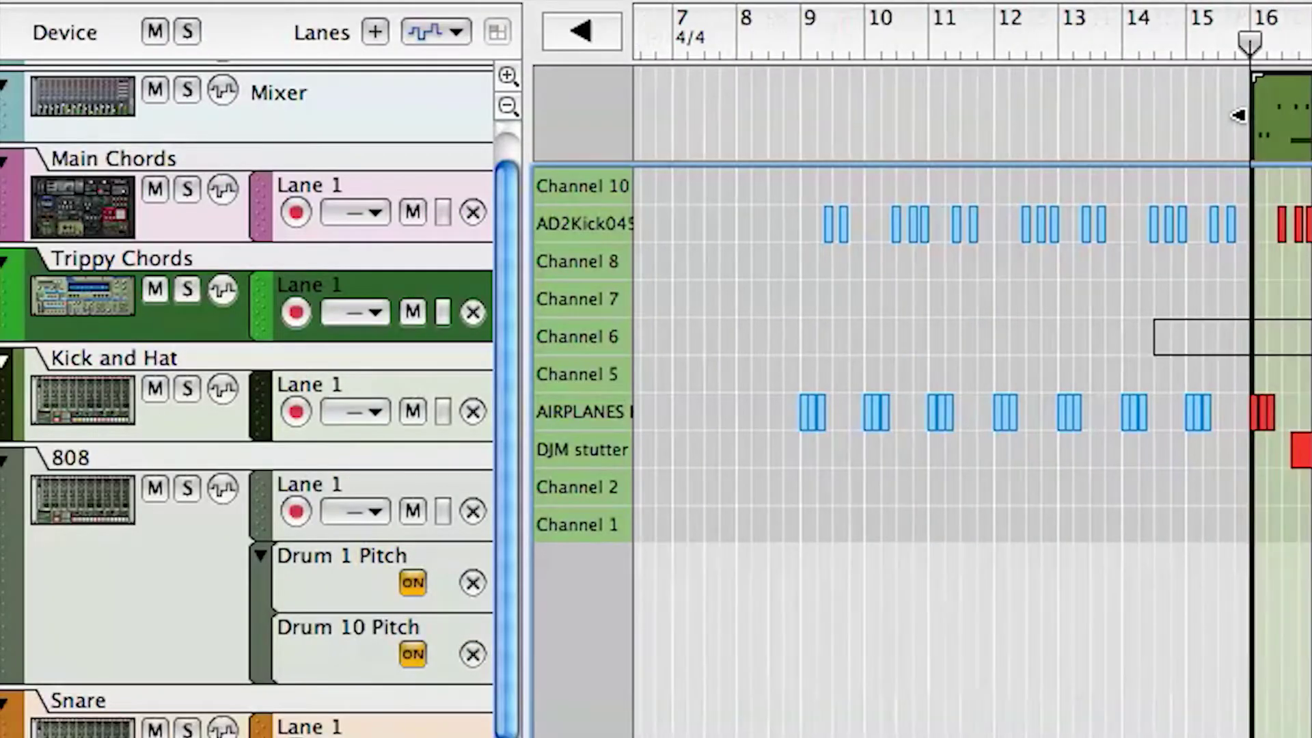
pyautogui.moveTo(1311, 354); pyautogui.dragTo(929, 356)
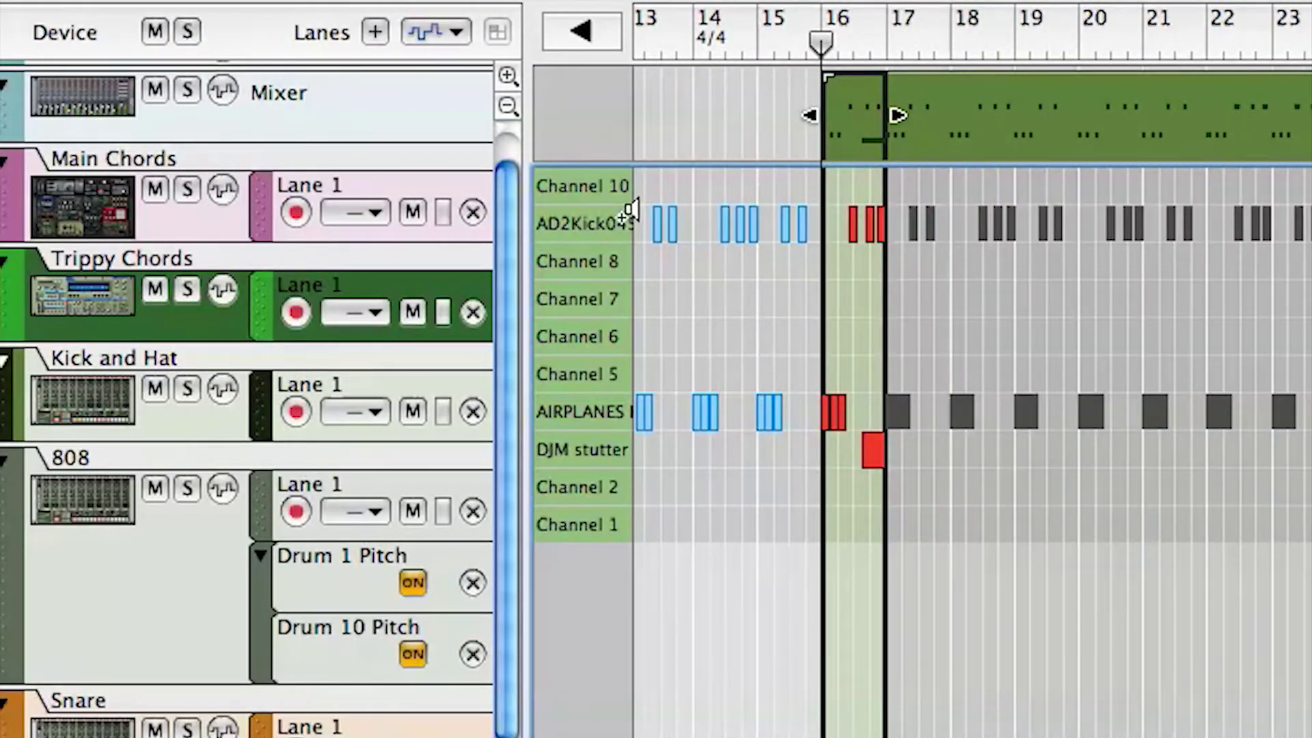
pyautogui.press('space')
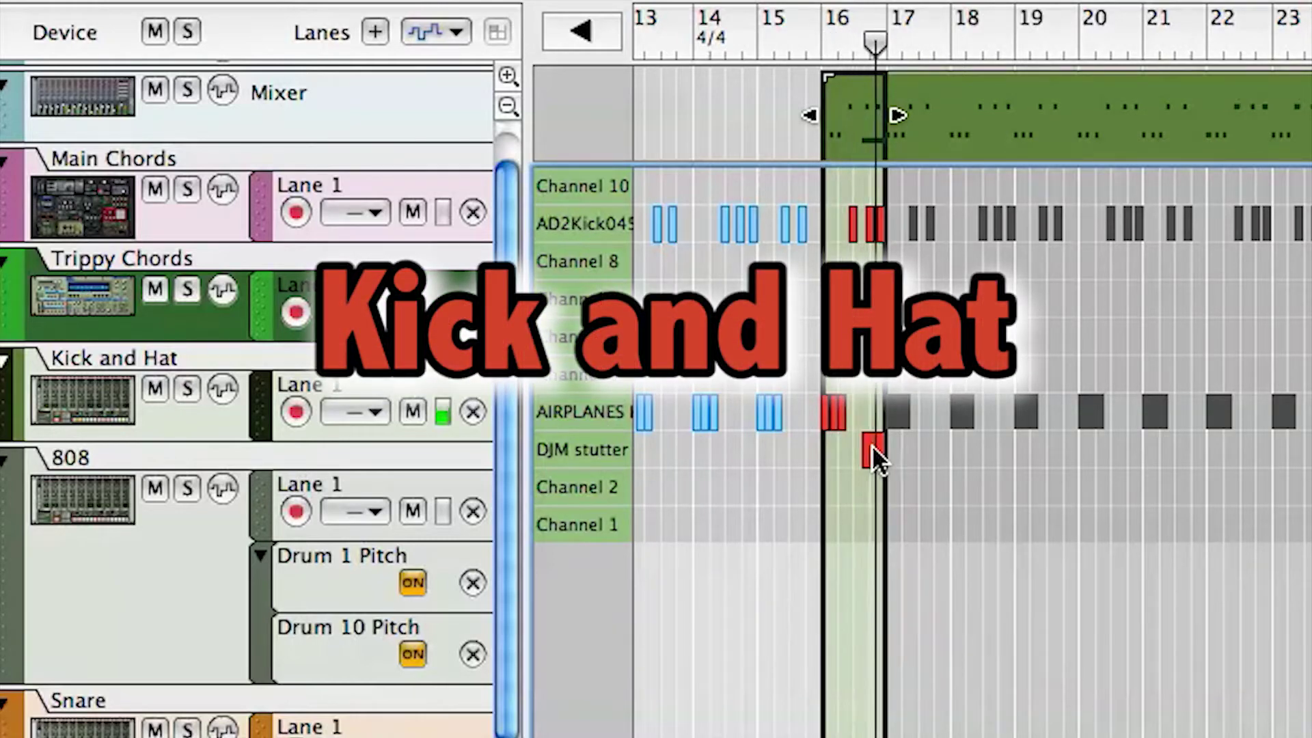
# Compare the Kick and Hat clip starting at bar 17 with the one-bar clip before it, playing from bar 16.
pyautogui.doubleClick(1038, 322)
pyautogui.click(816, 40)
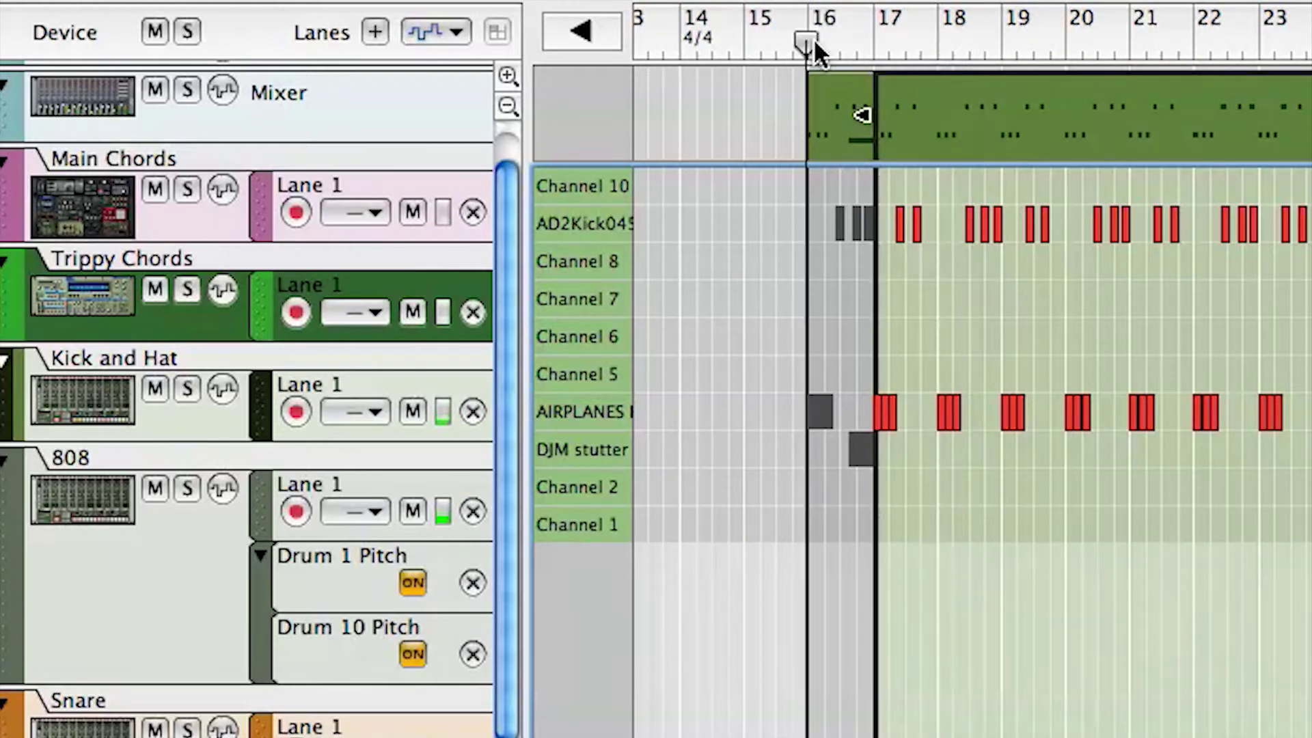
pyautogui.click(855, 324)
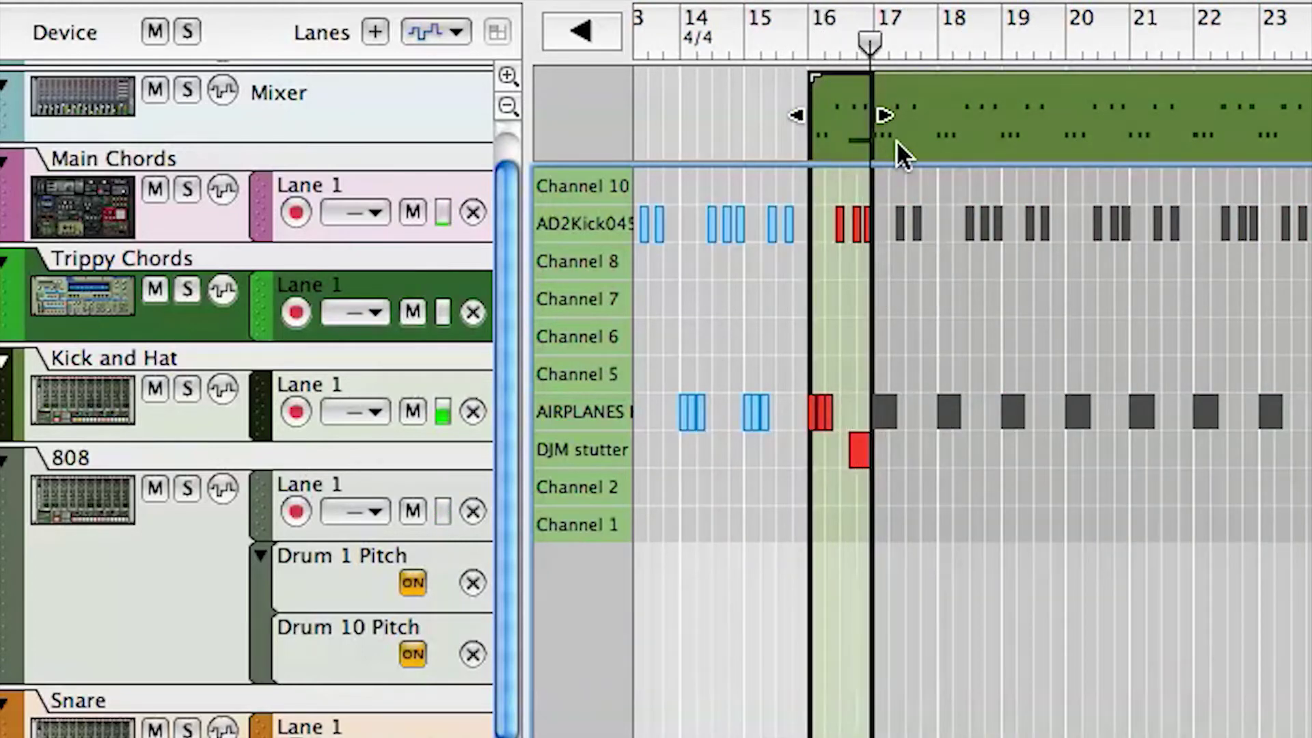
# Delete the DJM snare and DA BIZ notes from the first clip on the 808 track.
pyautogui.click(199, 459)
pyautogui.click(199, 432)
pyautogui.click(825, 301)
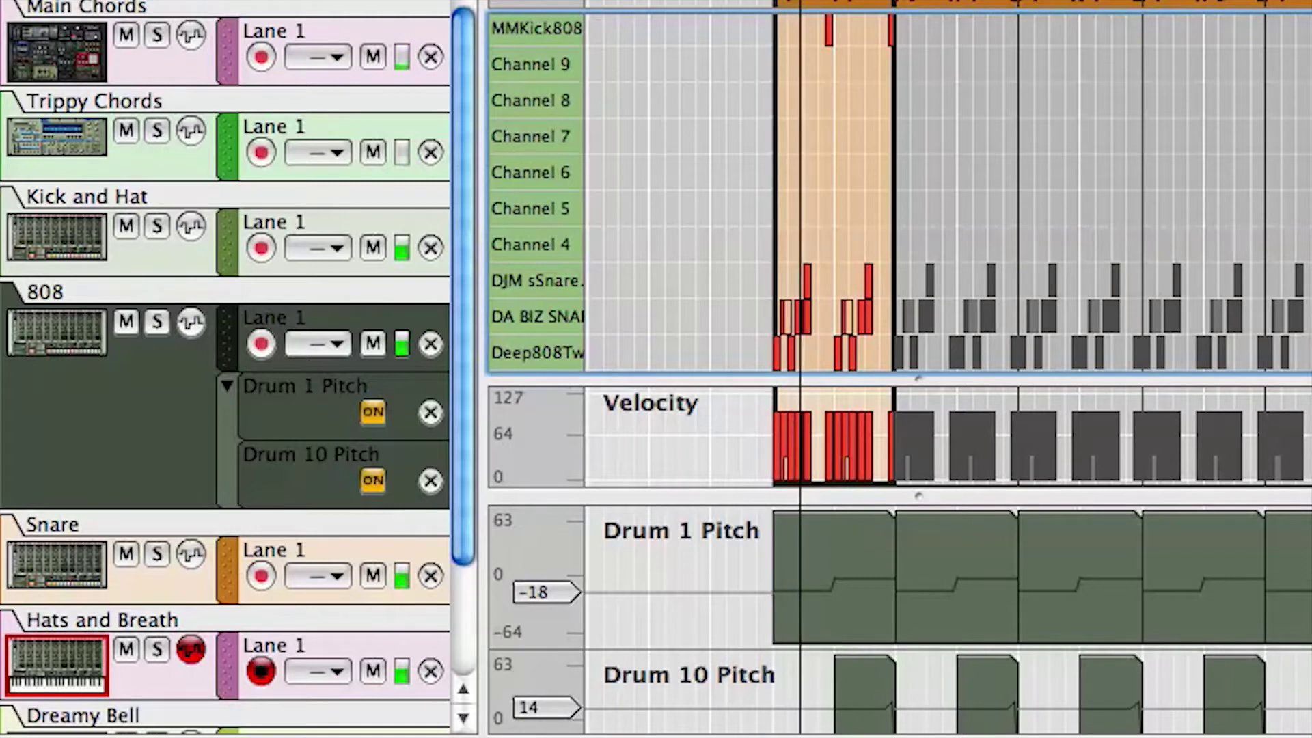
pyautogui.moveTo(723, 333); pyautogui.dragTo(888, 239)
pyautogui.press('Delete')
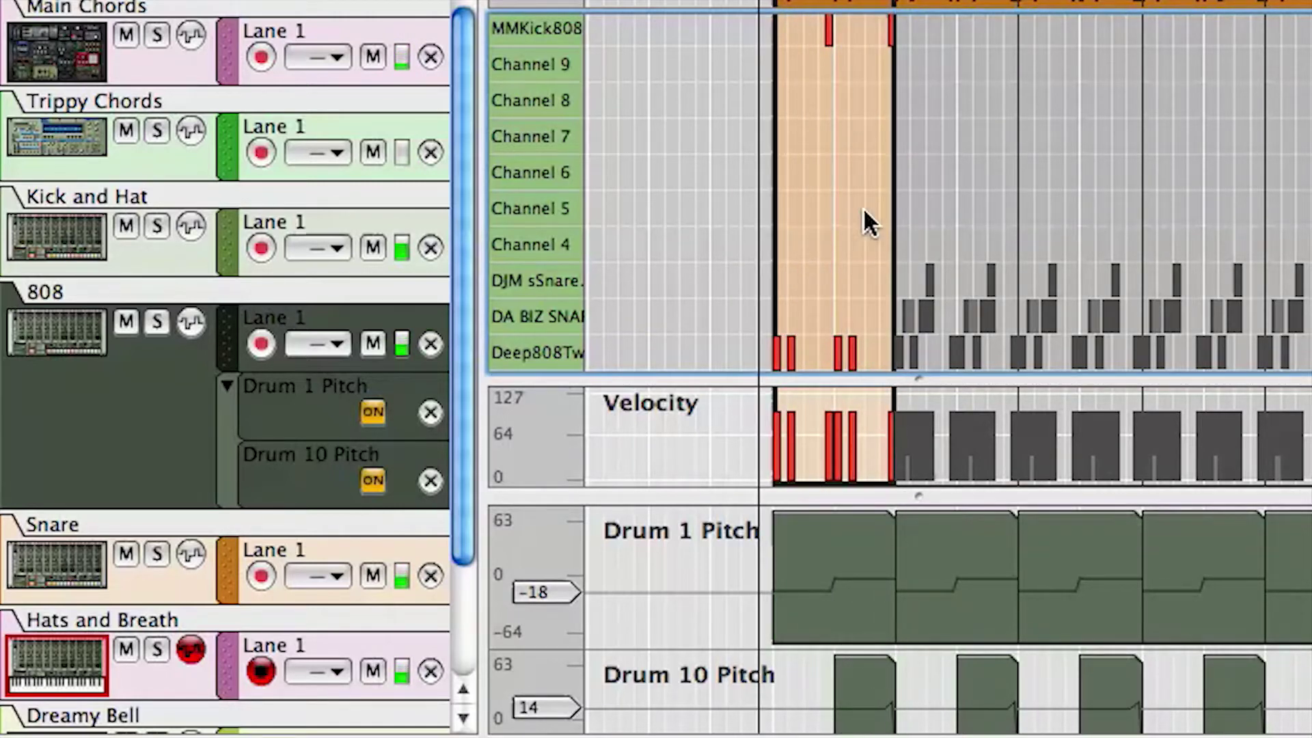
# Examine the second 808 clip and the Drum 1 Pitch and Drum 10 Pitch automation clips.
pyautogui.moveTo(858, 149); pyautogui.dragTo(960, 144)
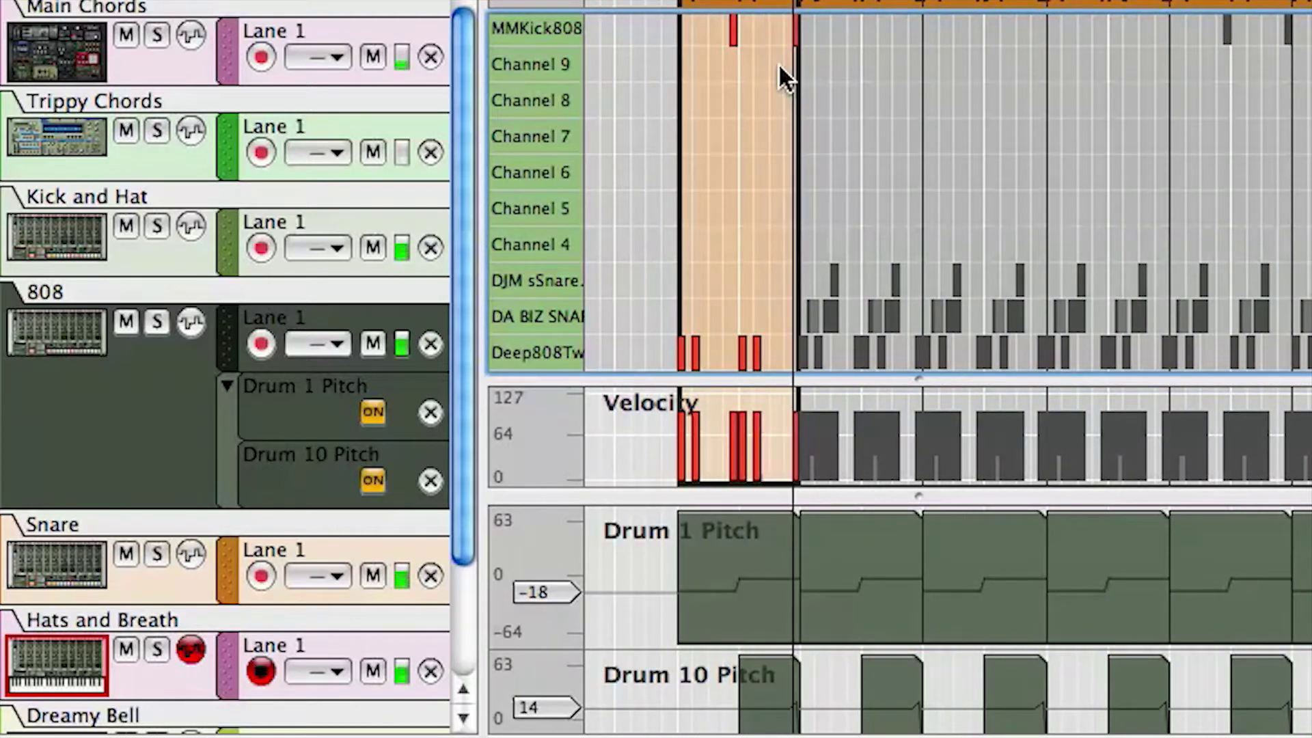
pyautogui.click(896, 276)
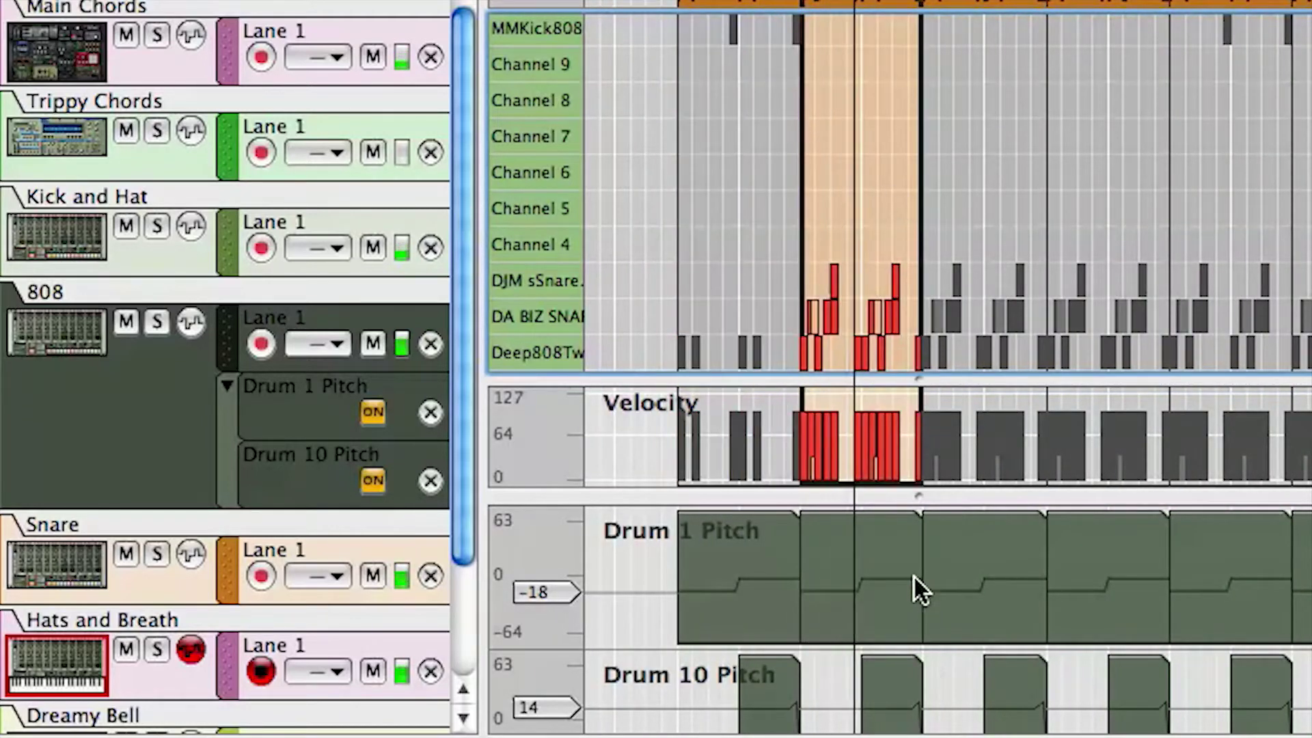
pyautogui.click(858, 571)
pyautogui.scroll(-2, 938, 586)
pyautogui.click(899, 697)
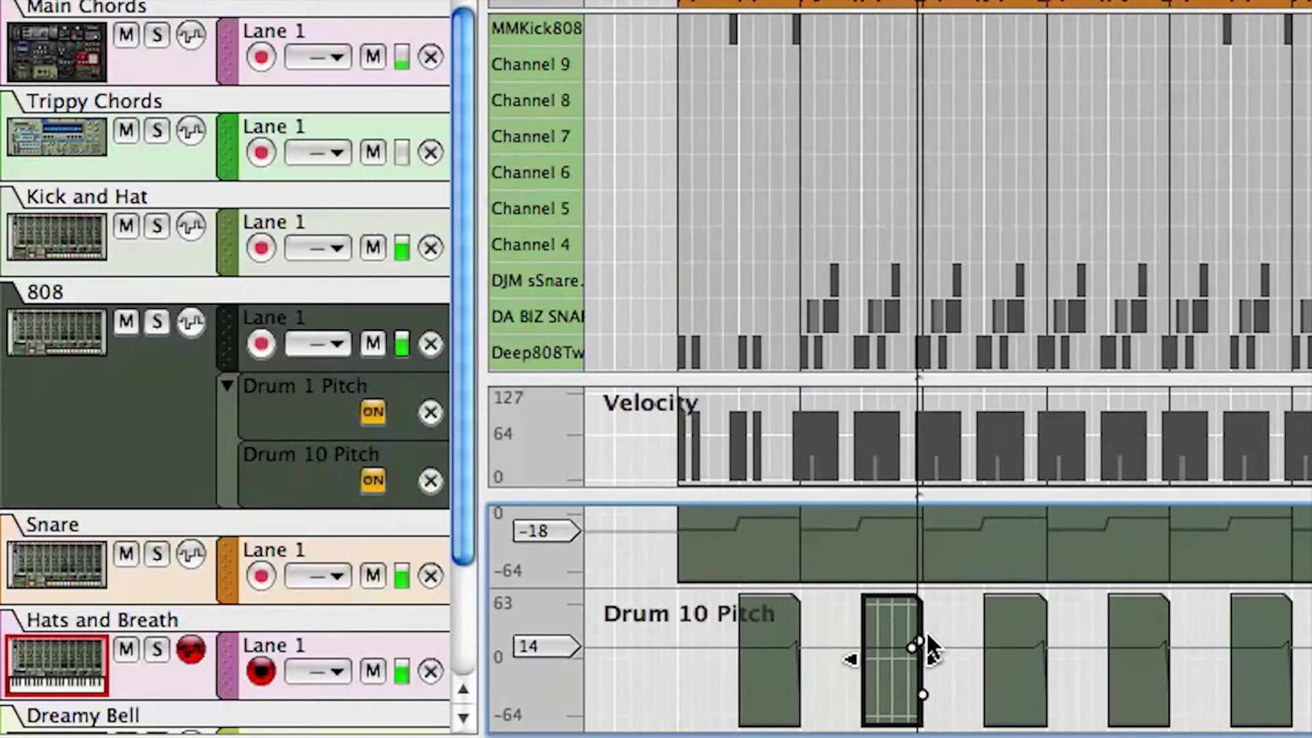
pyautogui.click(1029, 691)
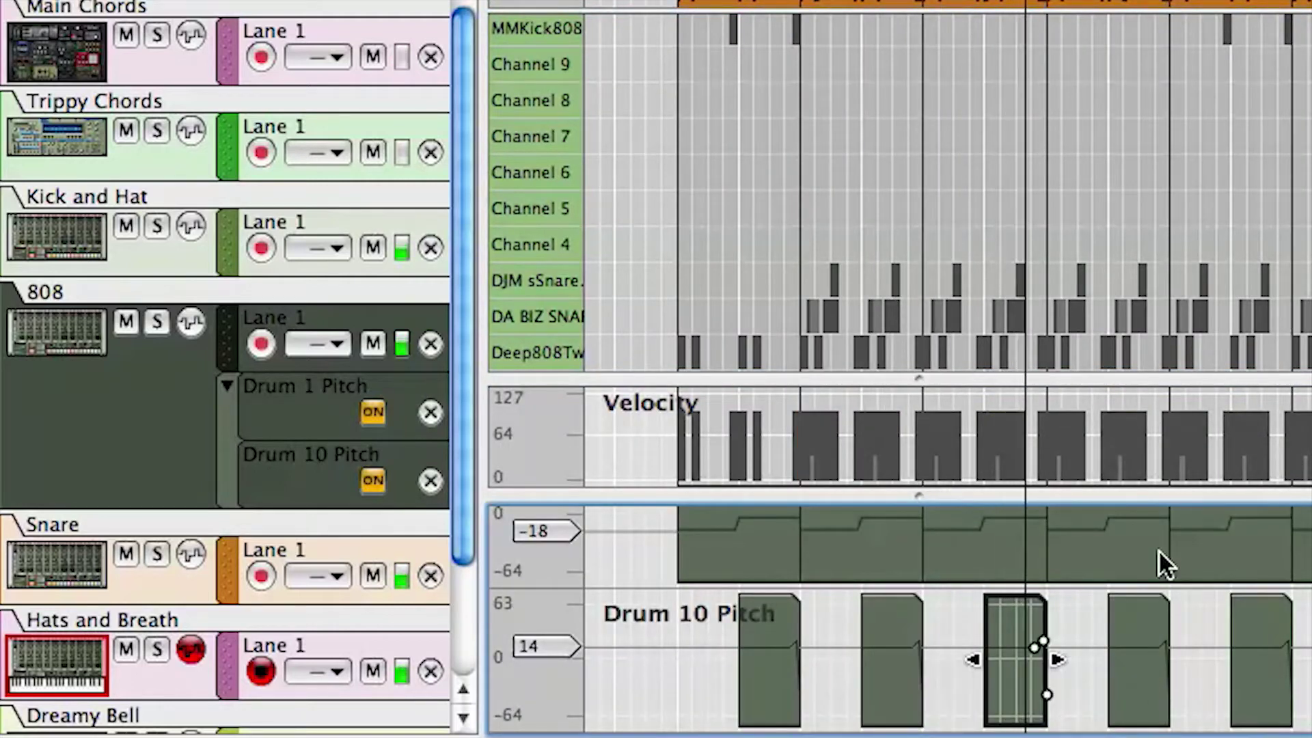
pyautogui.scroll(2, 1231, 598)
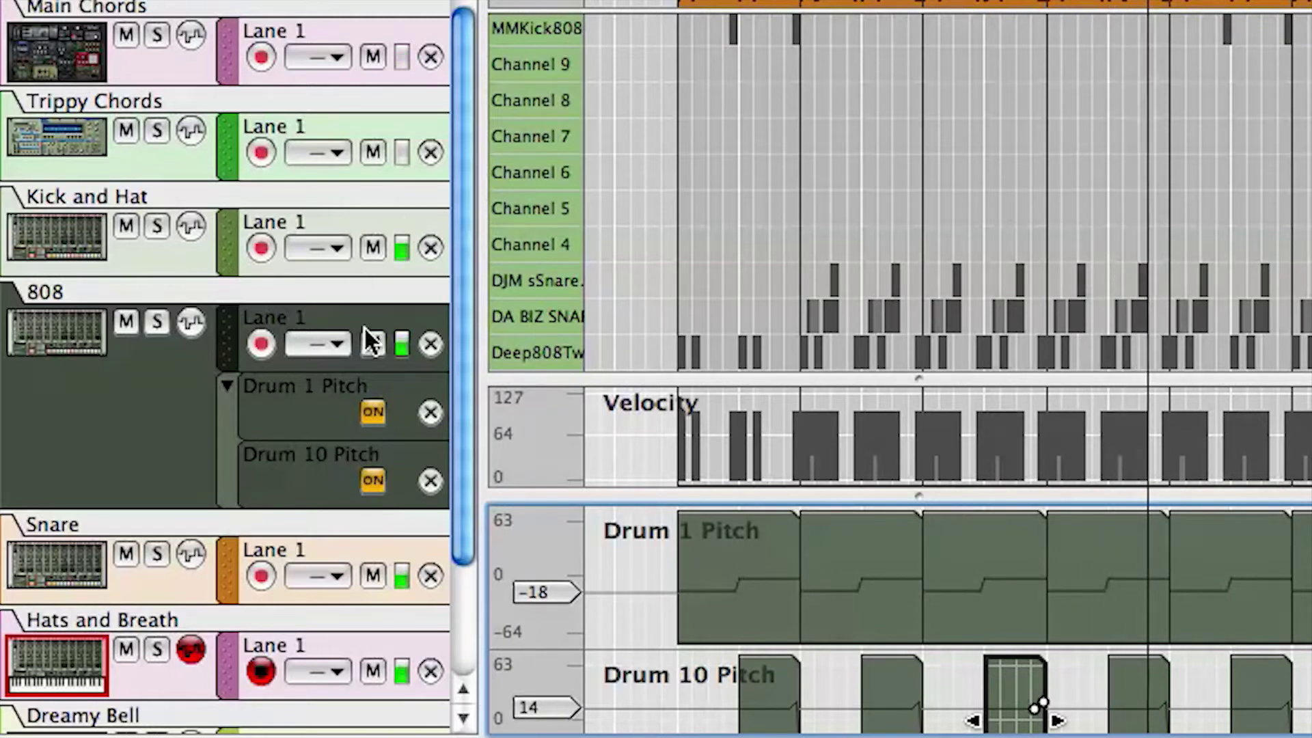
# Delete the Deep808 notes from two neighbouring clips on the Snare track and return to the arrangement.
pyautogui.click(148, 596)
pyautogui.click(1071, 205)
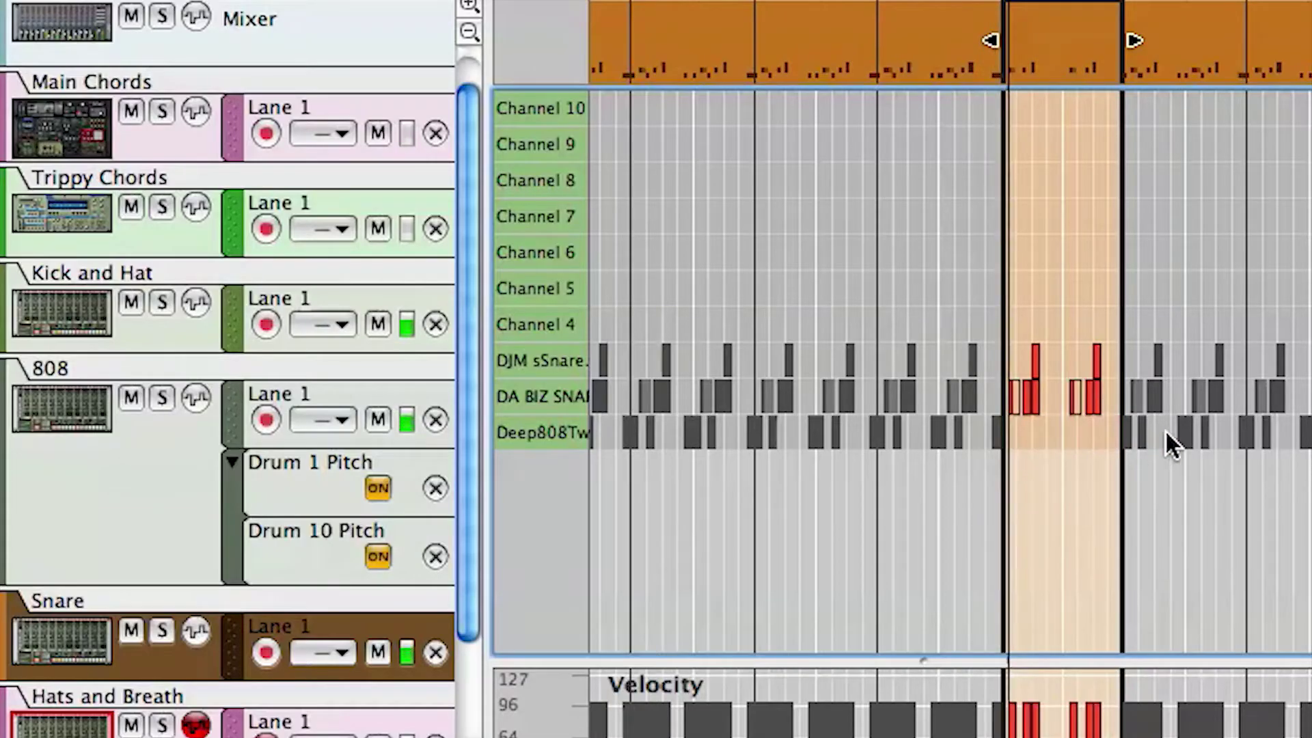
pyautogui.click(1168, 431)
pyautogui.moveTo(1103, 414); pyautogui.dragTo(1243, 449)
pyautogui.press('Delete')
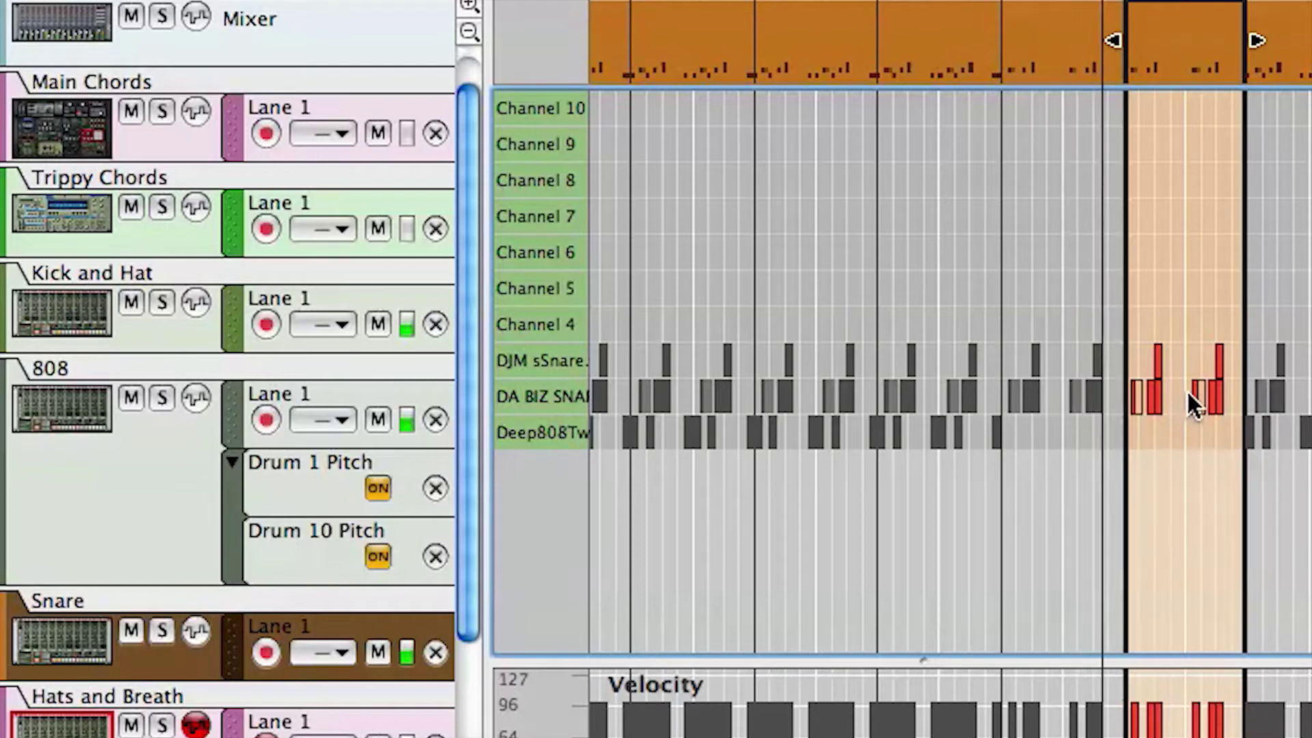
pyautogui.moveTo(1183, 418); pyautogui.dragTo(948, 424)
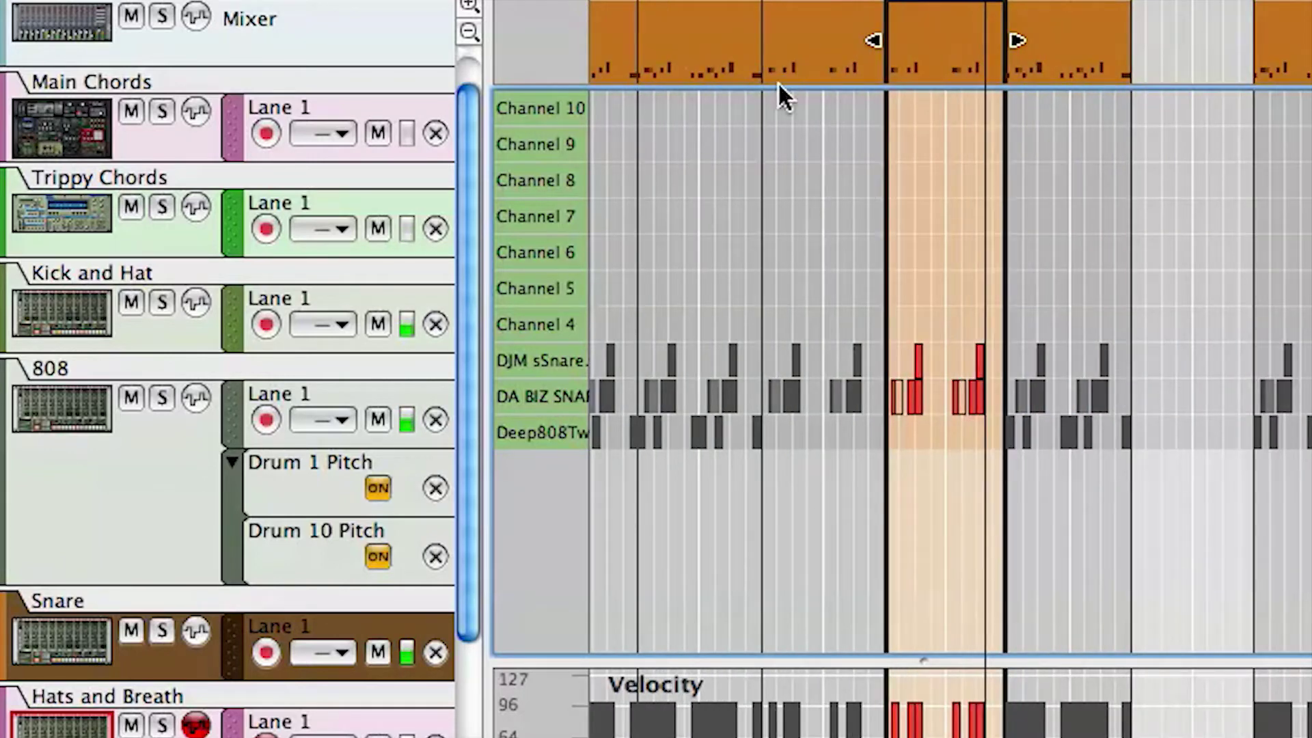
pyautogui.press('Escape')
pyautogui.scroll(-5, 745, 322)
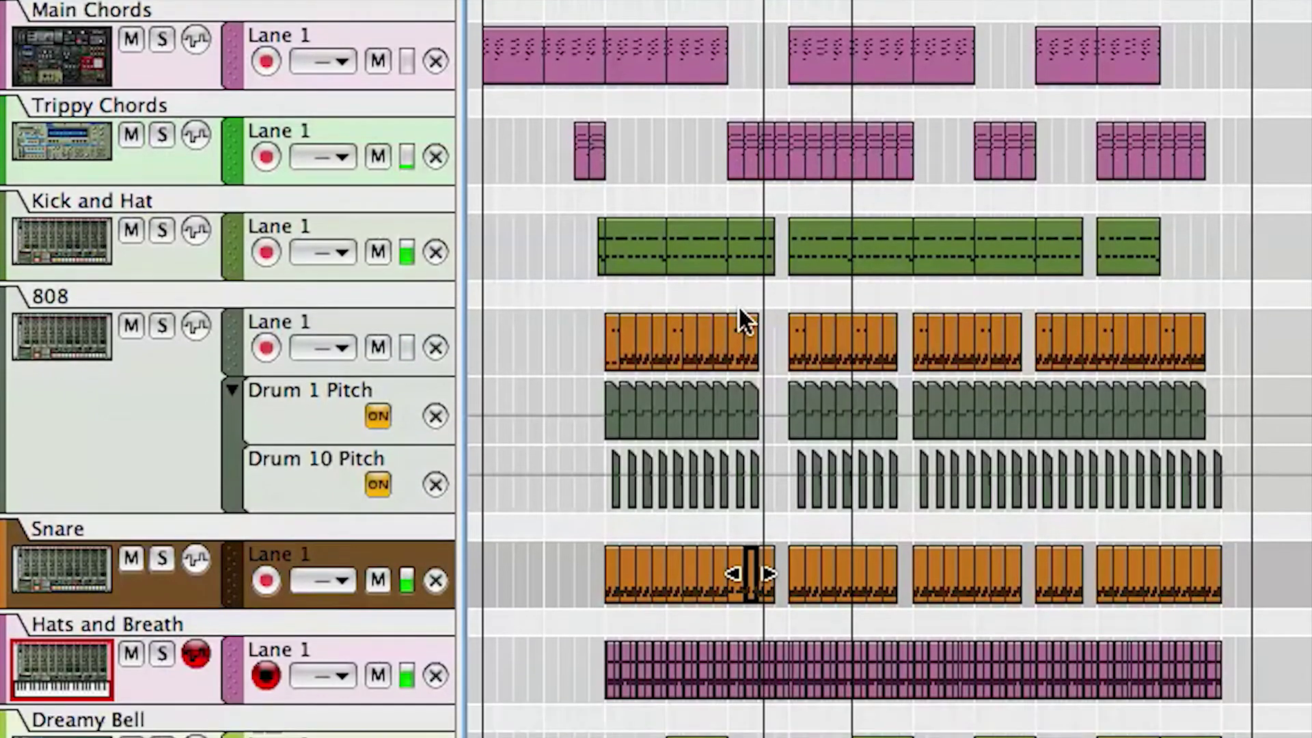
# Examine the MB Hi Hat and MMChant note patterns in neighbouring Hats and Breath clips and return to the arrangement.
pyautogui.doubleClick(785, 600)
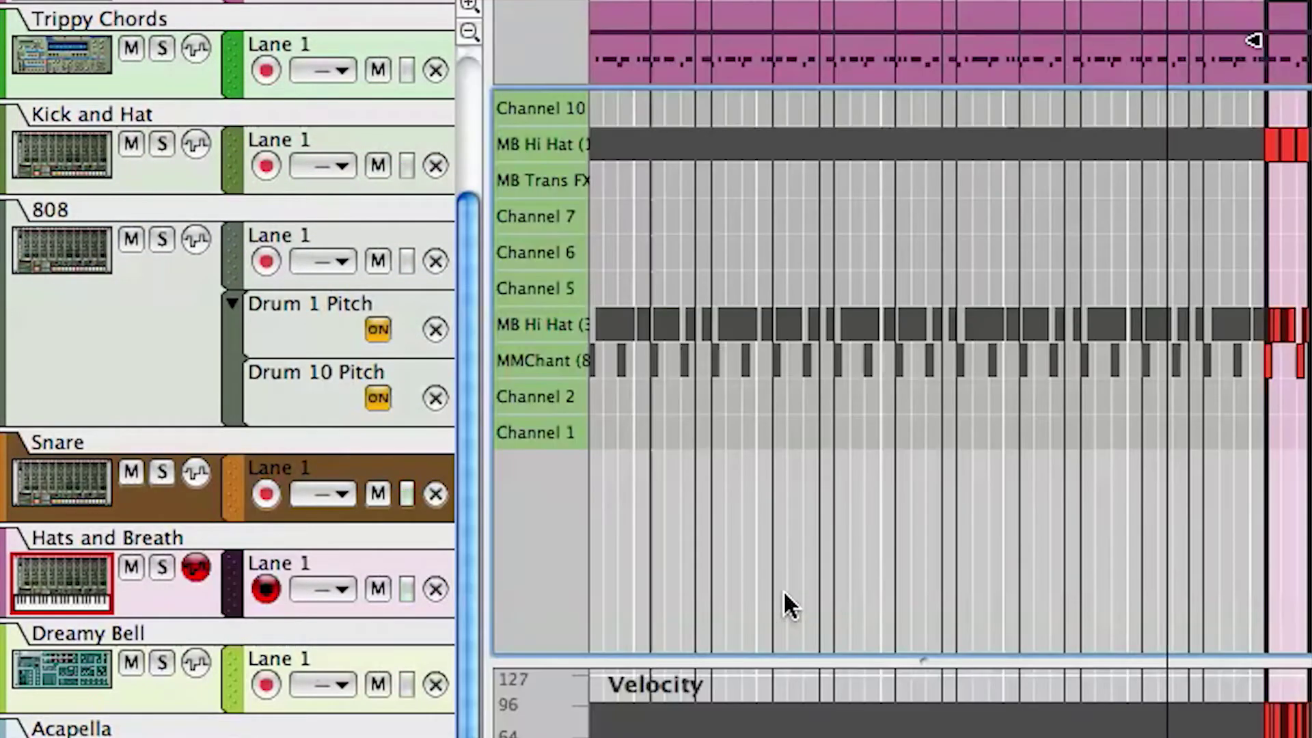
pyautogui.moveTo(1241, 235); pyautogui.dragTo(1311, 306)
pyautogui.click(953, 223)
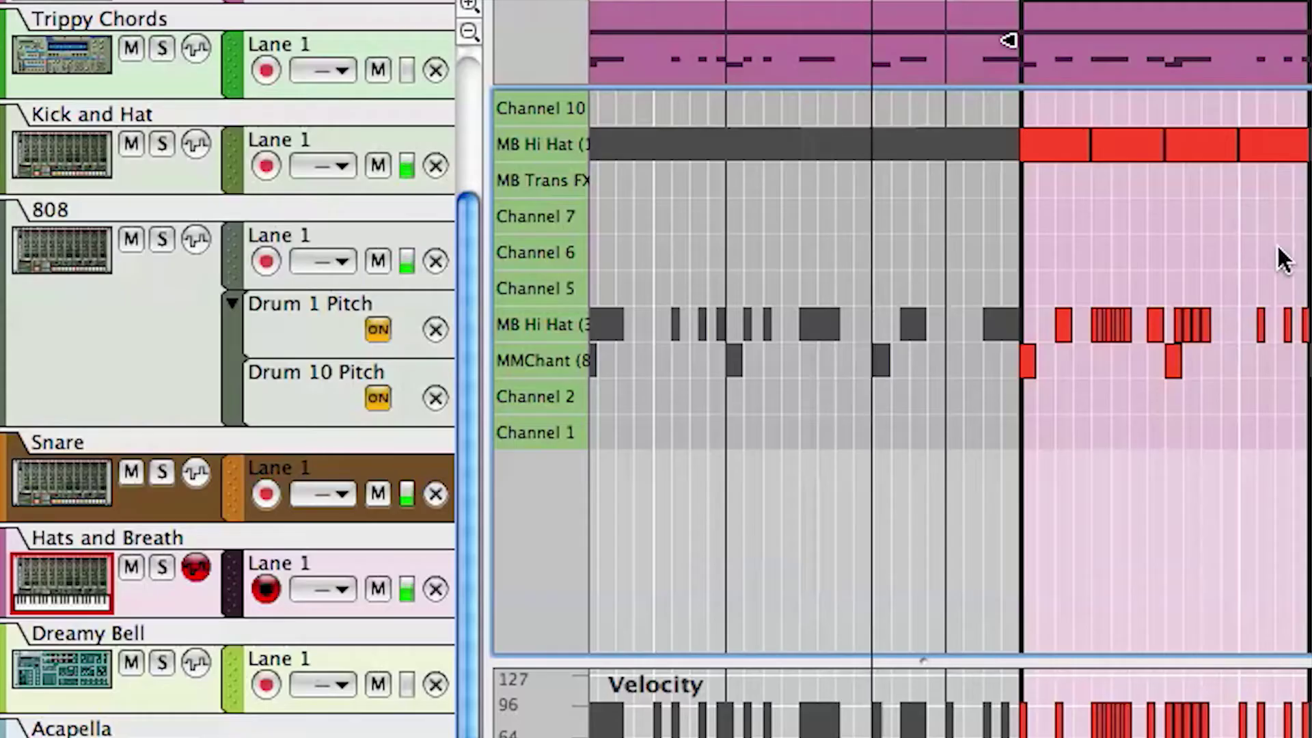
pyautogui.moveTo(1203, 240); pyautogui.dragTo(1019, 229)
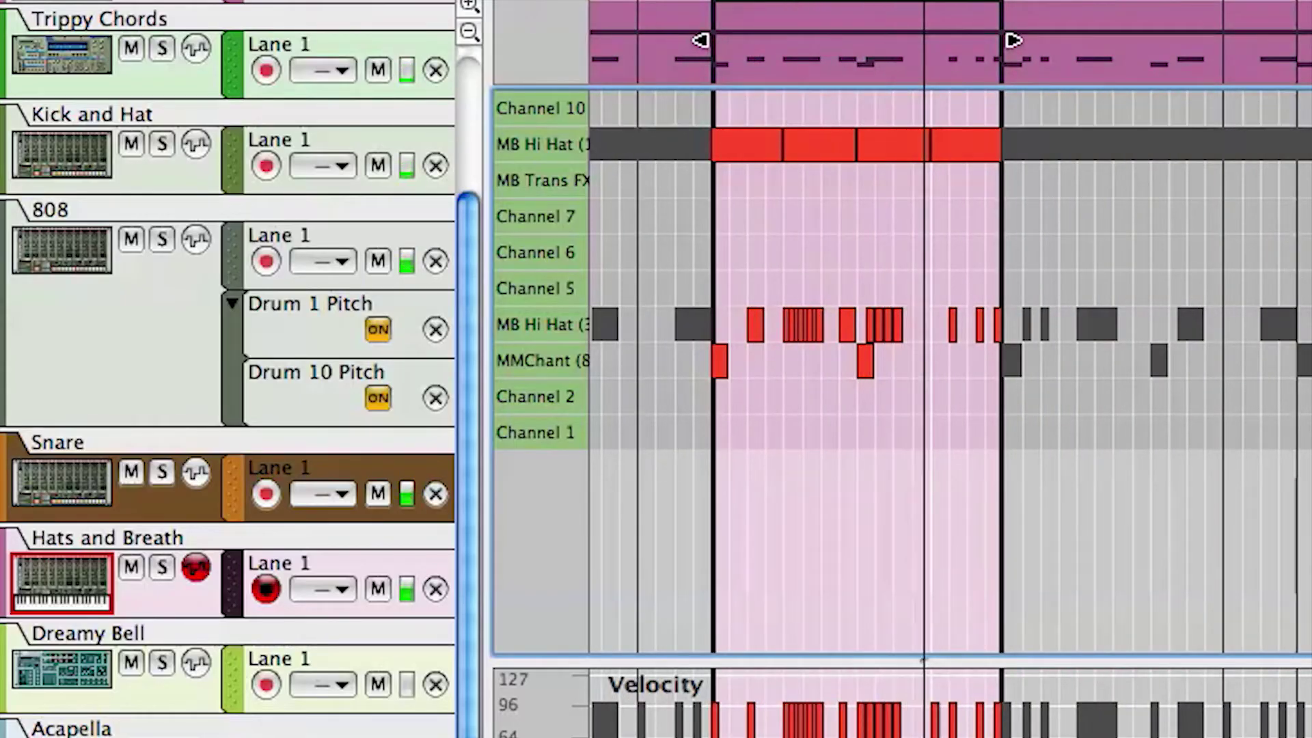
pyautogui.hotkey('shift', 'Tab')
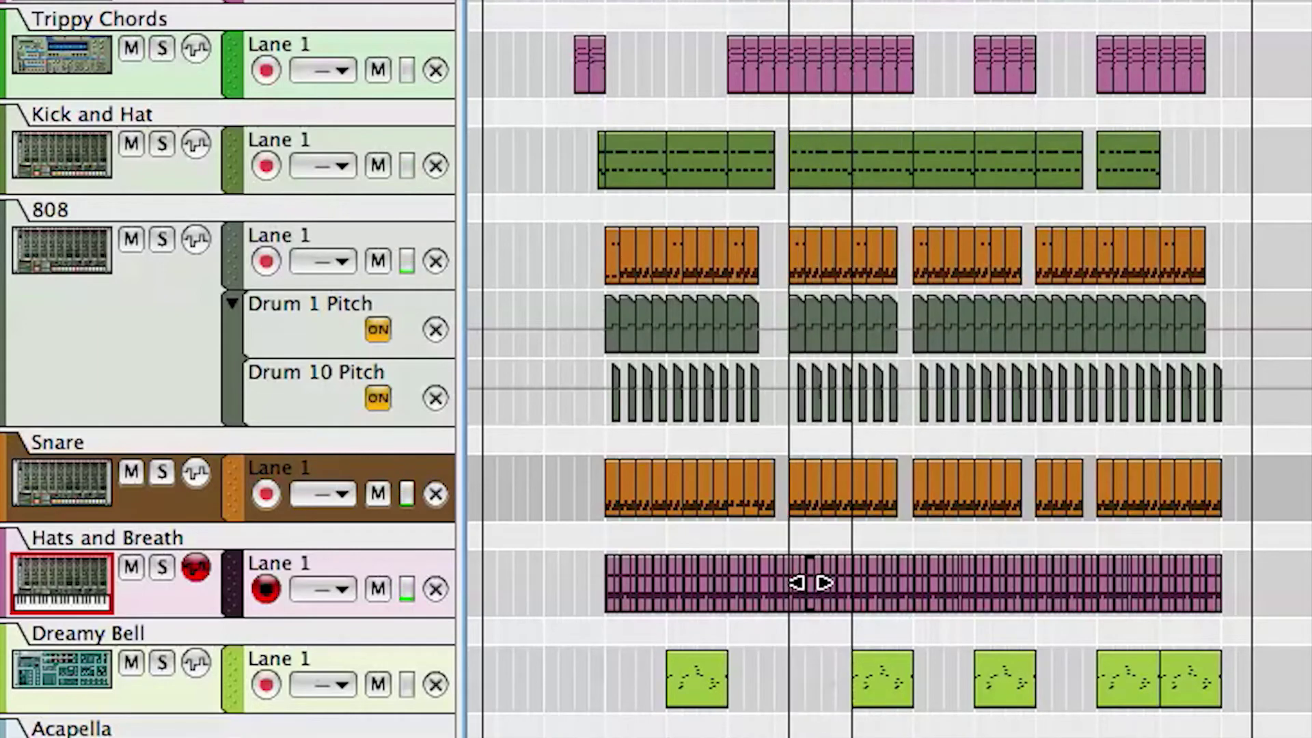
# Compare the Dreamy Bell sound with its RV-7 Hall reverb bypassed and switched on.
pyautogui.click(171, 707)
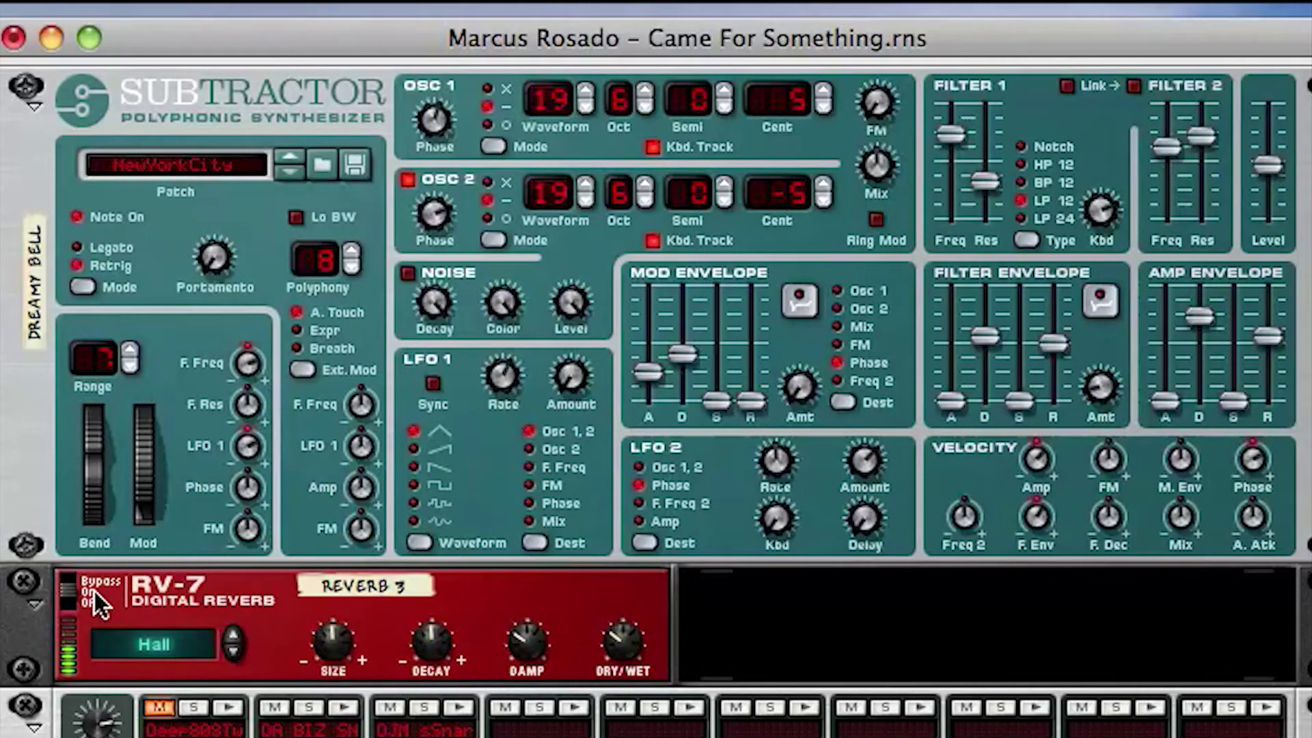
pyautogui.moveTo(68, 589); pyautogui.dragTo(80, 548)
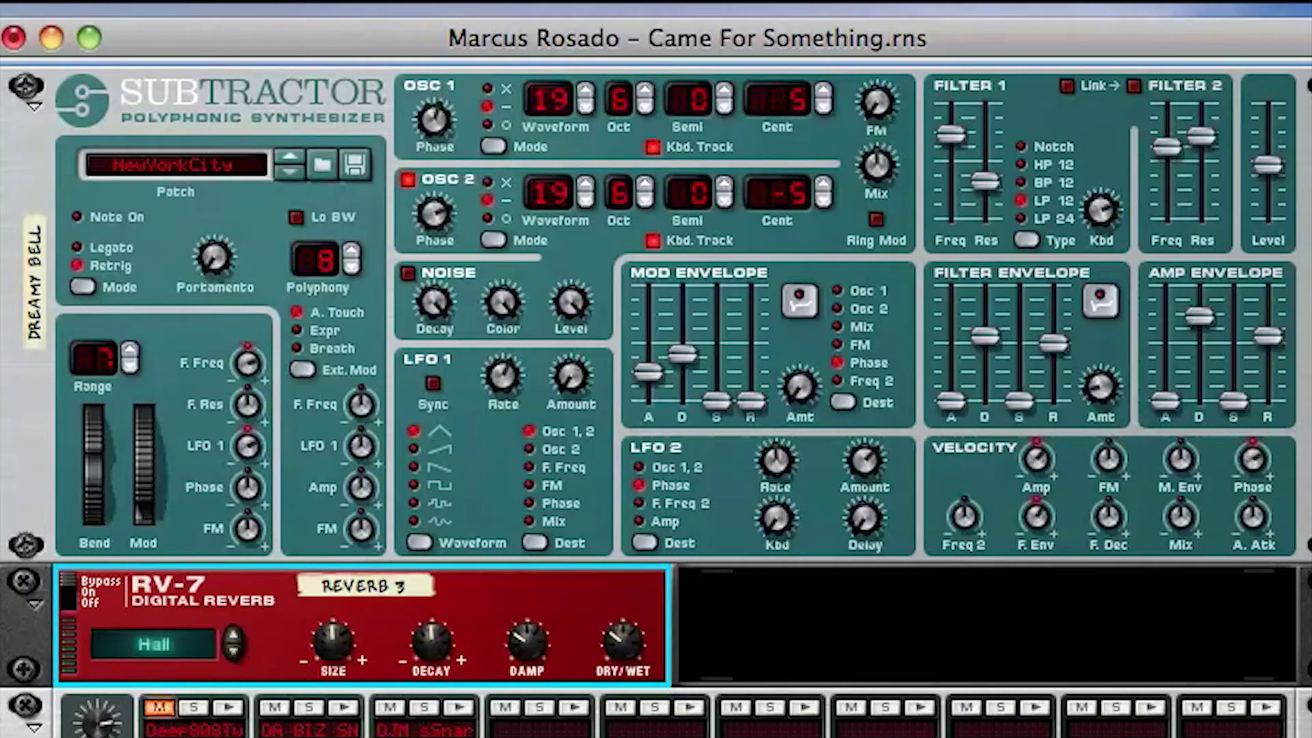
pyautogui.click(67, 586)
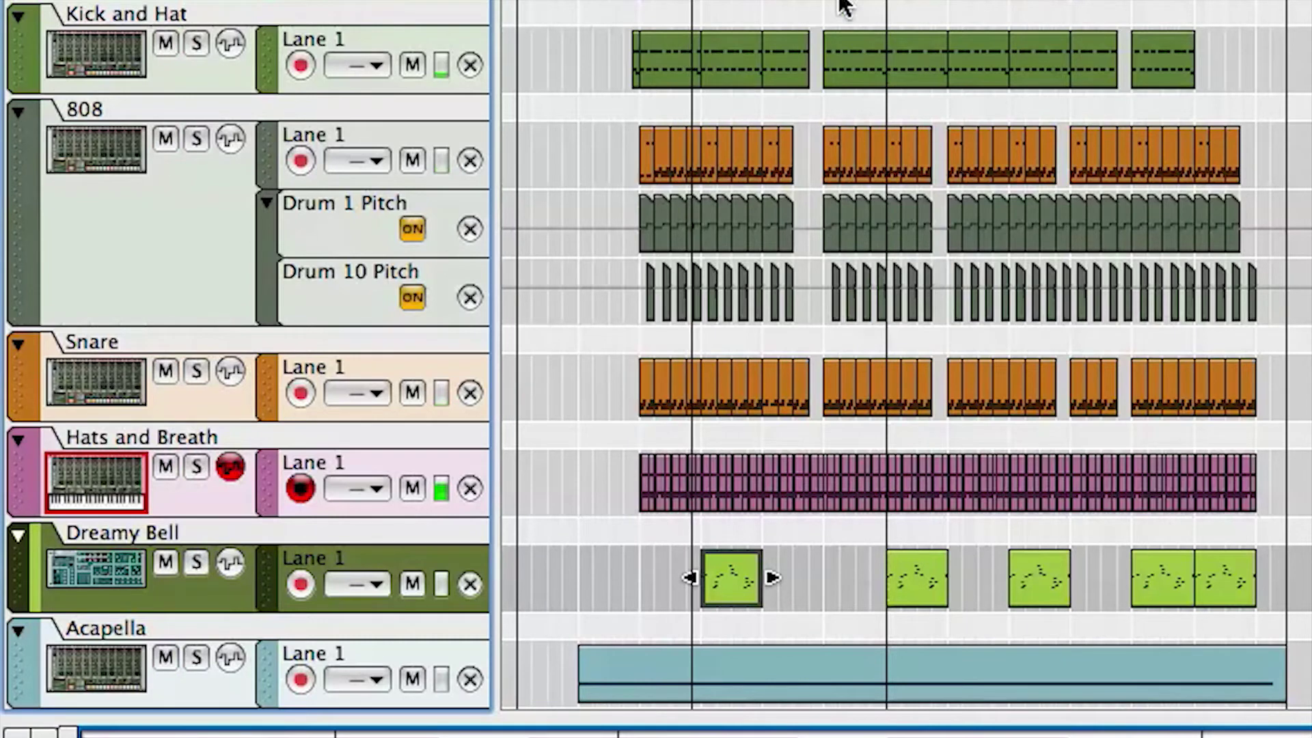
# Examine the full melody in the first Dreamy Bell clip, starting at bar 25, and return to the arrangement.
pyautogui.click(861, 555)
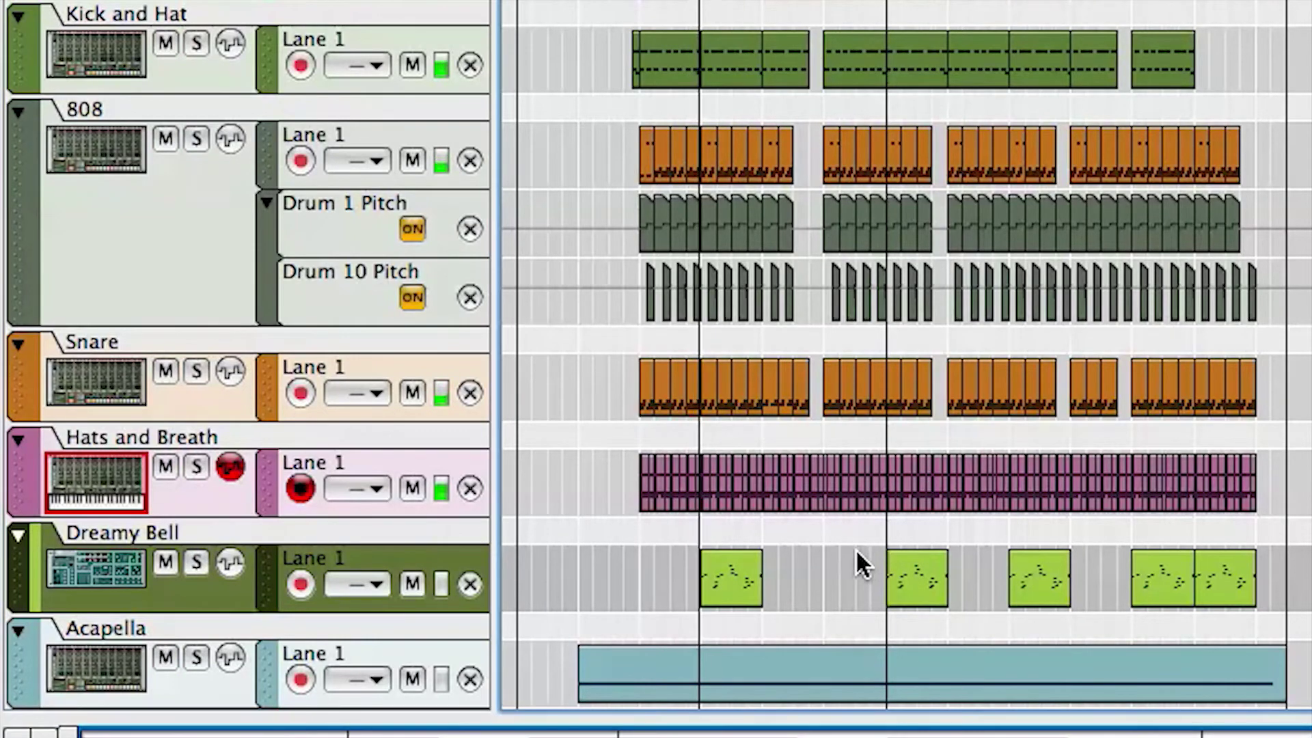
pyautogui.doubleClick(707, 584)
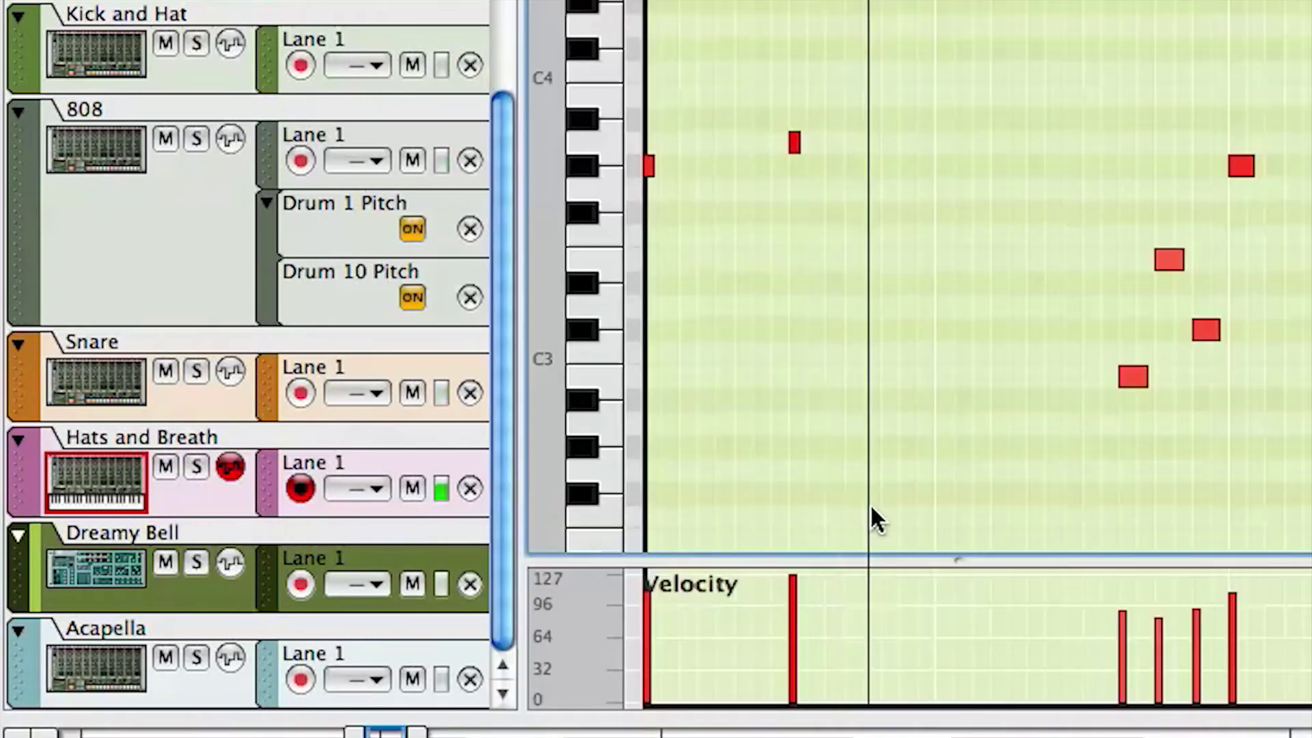
pyautogui.press('g')
pyautogui.press('g')
pyautogui.press('g')
pyautogui.press('g')
pyautogui.press('g')
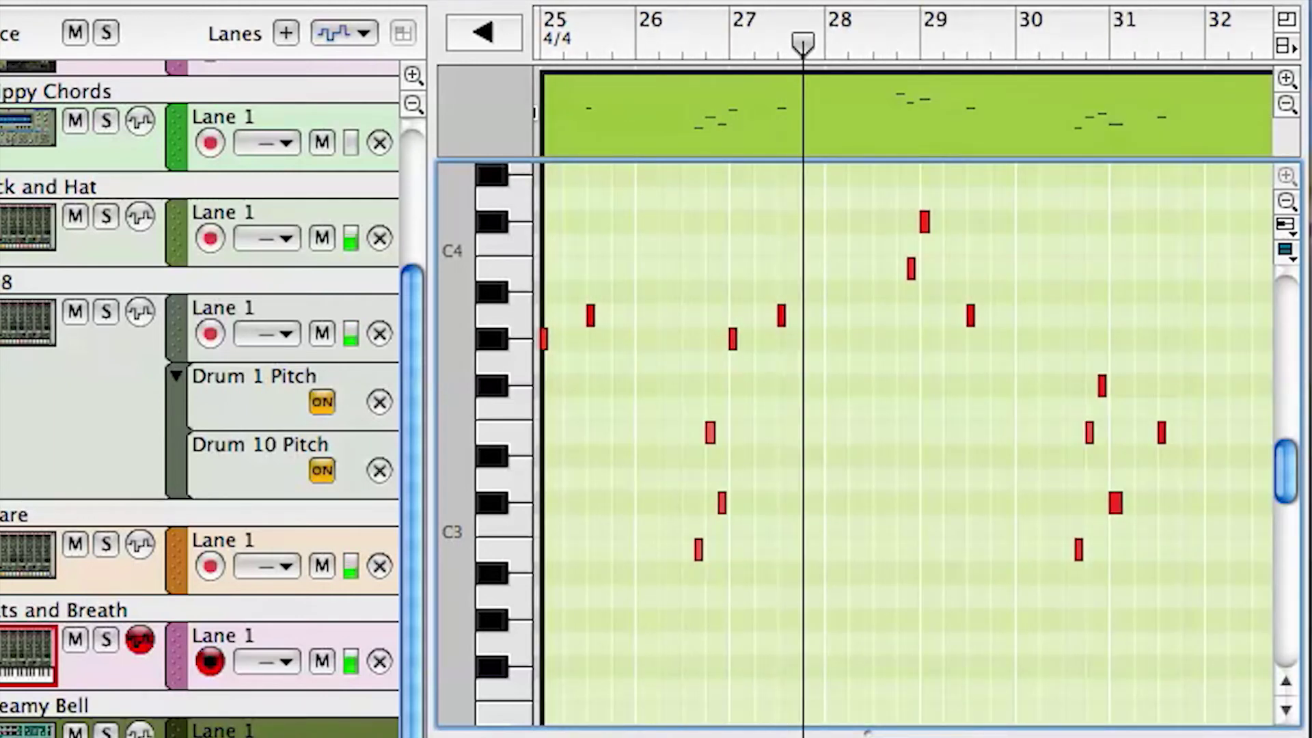
pyautogui.hotkey('ctrl', 'e')
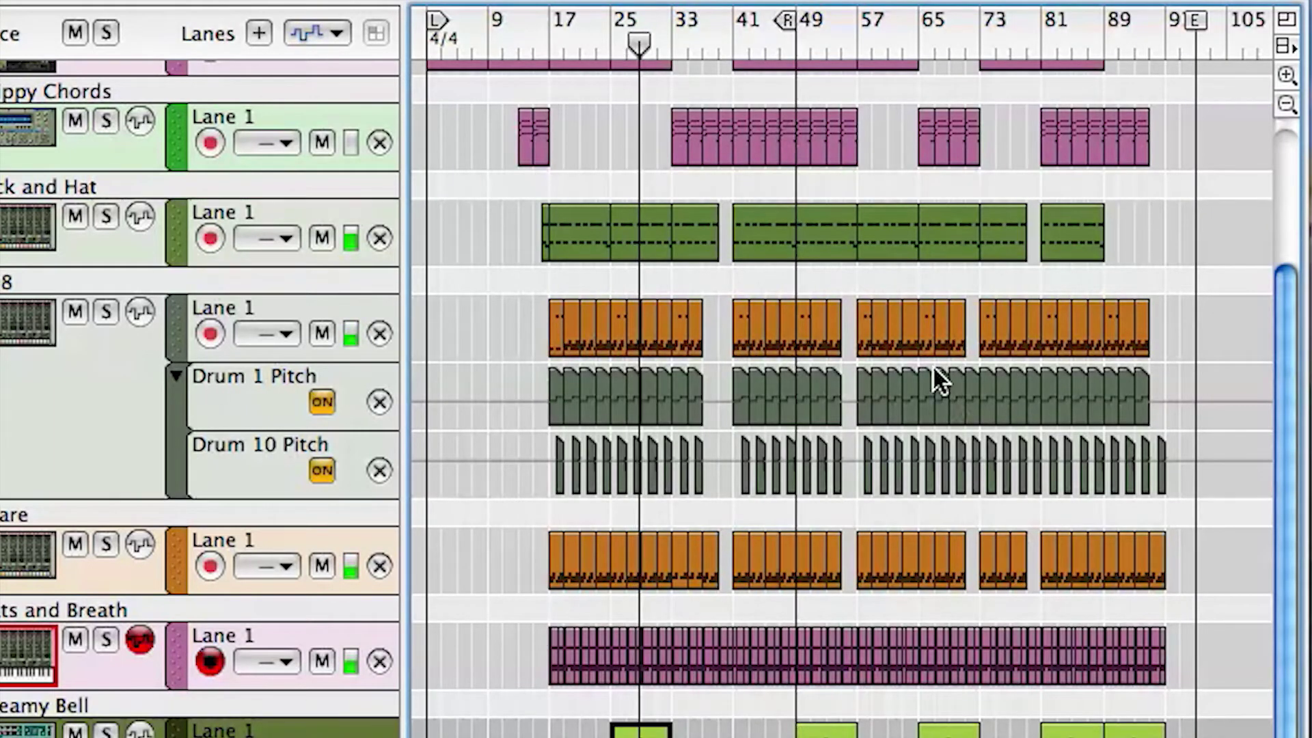
# Move the playback position back to the start of the song at bar 1.
pyautogui.scroll(3, 934, 368)
pyautogui.moveTo(644, 42); pyautogui.dragTo(184, 132)
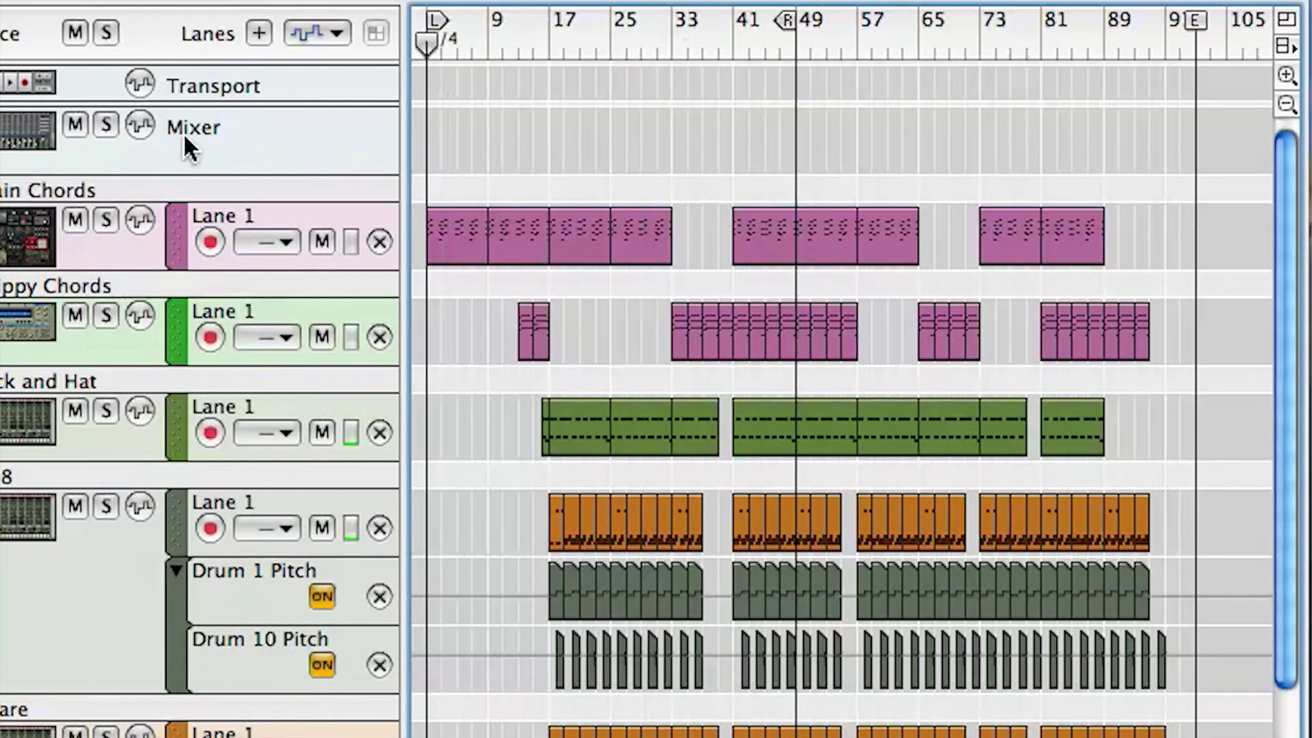
pyautogui.moveTo(559, 38); pyautogui.dragTo(548, 51)
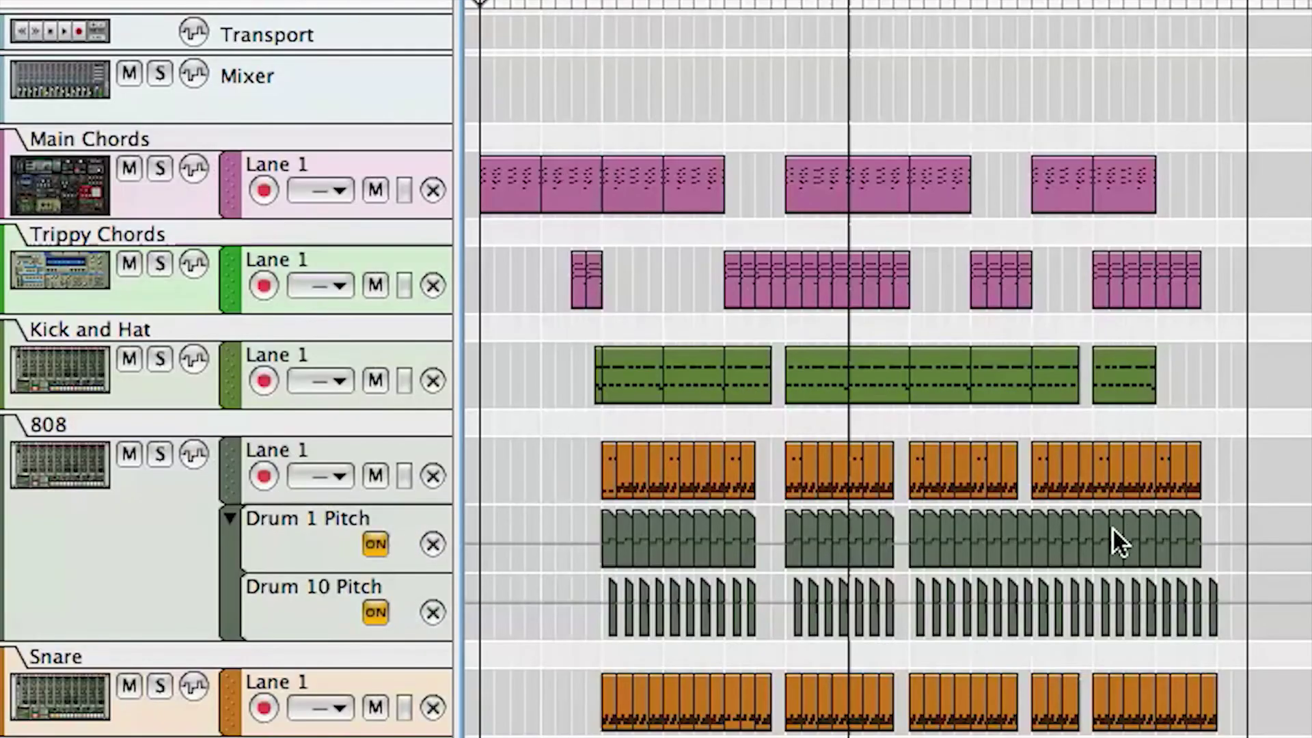
# Open the Acapella clip for note editing and inspect its sample trigger notes.
pyautogui.scroll(-3, 826, 650)
pyautogui.hotkey('ctrl', 'e')
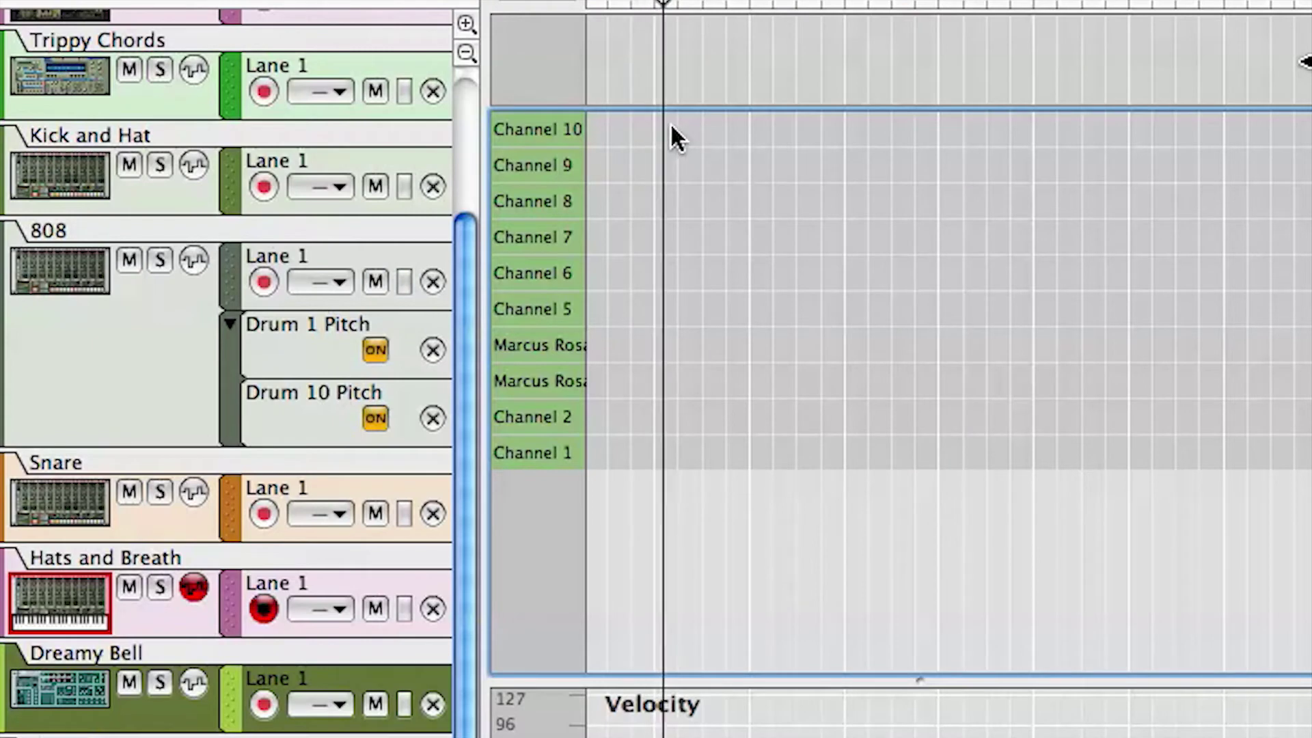
pyautogui.moveTo(930, 274); pyautogui.dragTo(559, 345)
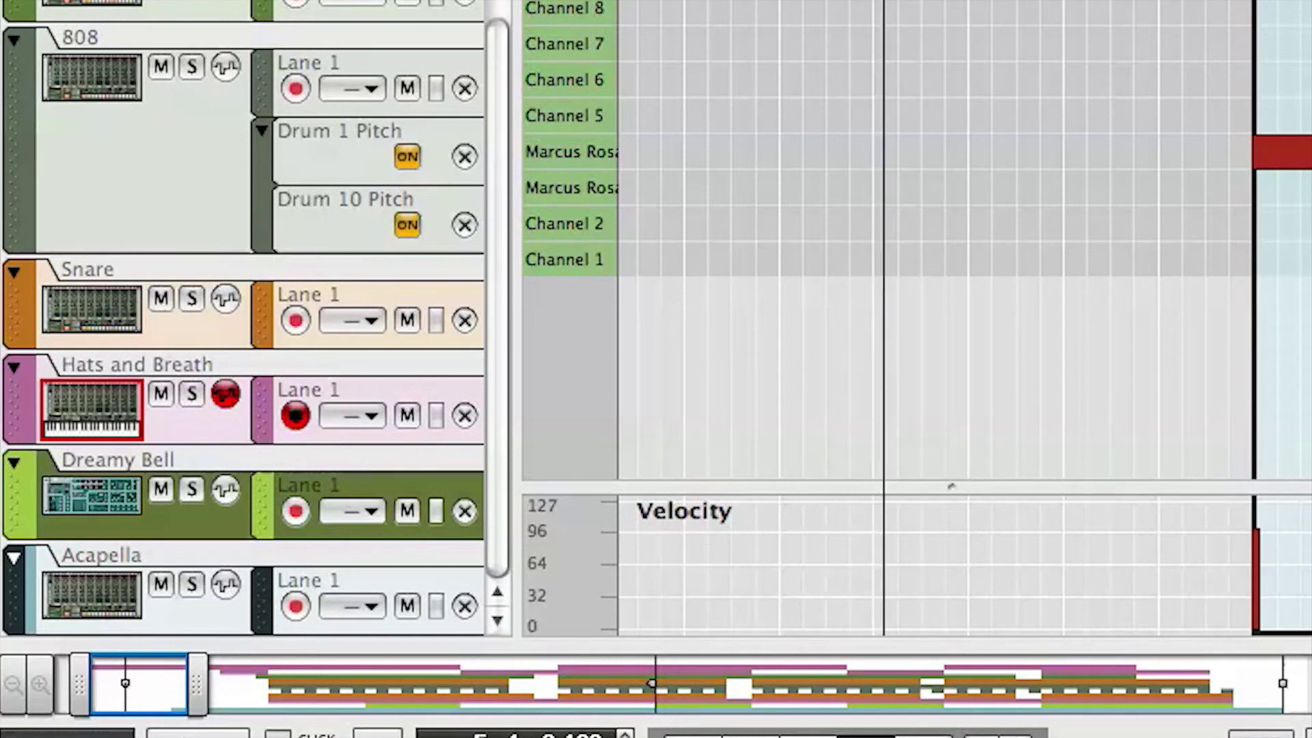
pyautogui.click(1207, 29)
pyautogui.click(1207, 31)
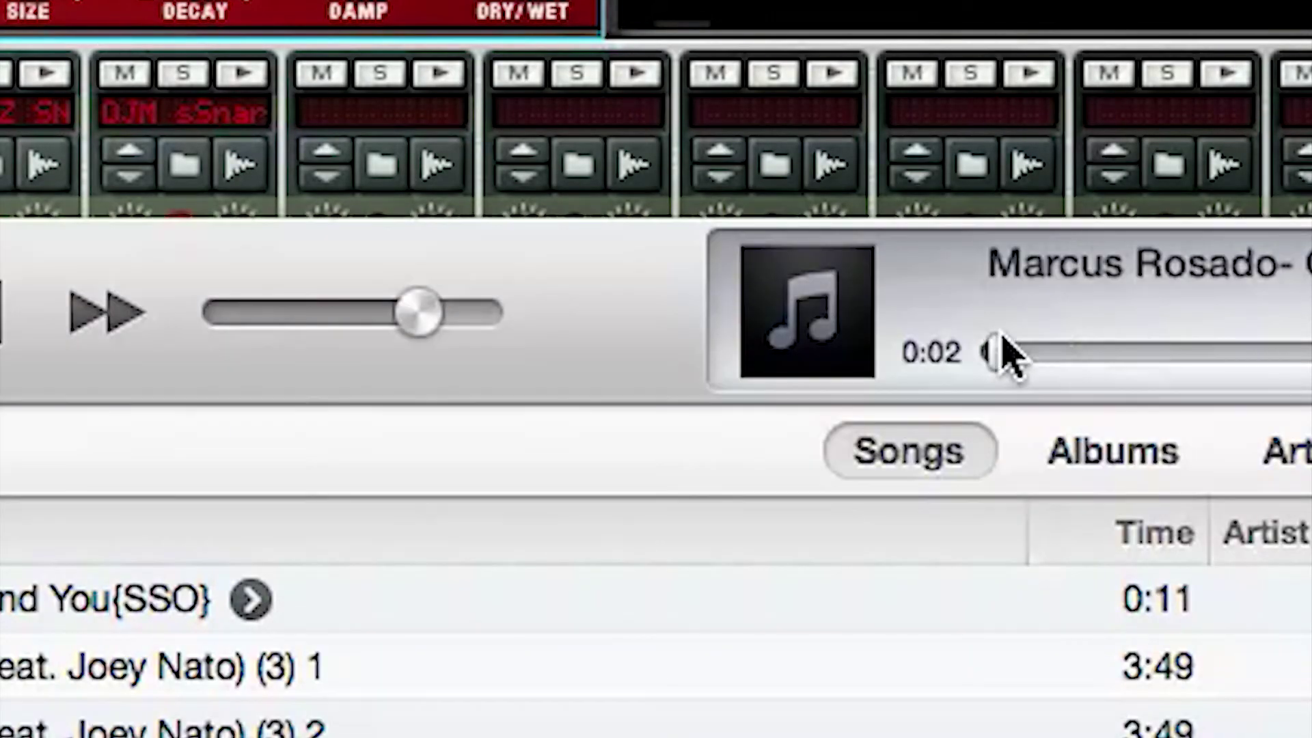
# Skip ahead in the Came For Something (Acapella) song in iTunes and raise the playback volume slightly.
pyautogui.moveTo(1002, 353); pyautogui.dragTo(1035, 353)
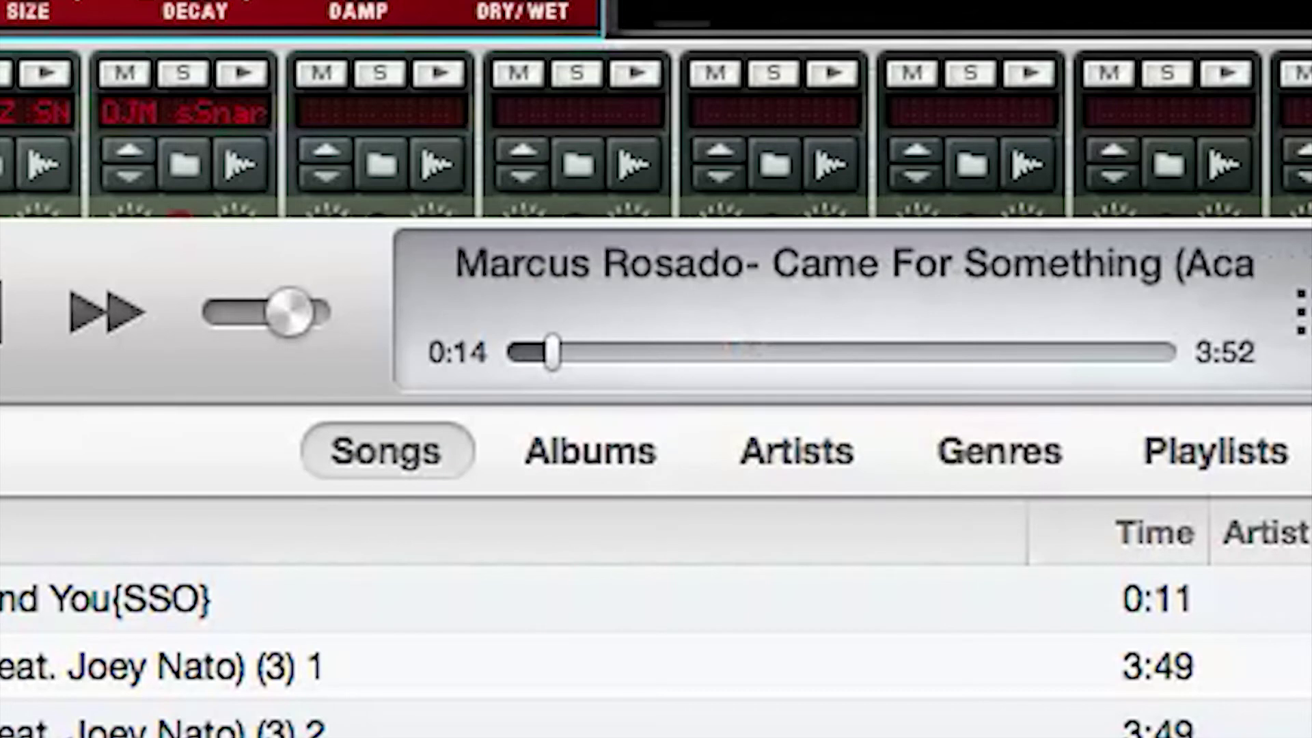
pyautogui.moveTo(1311, 366); pyautogui.dragTo(1193, 437)
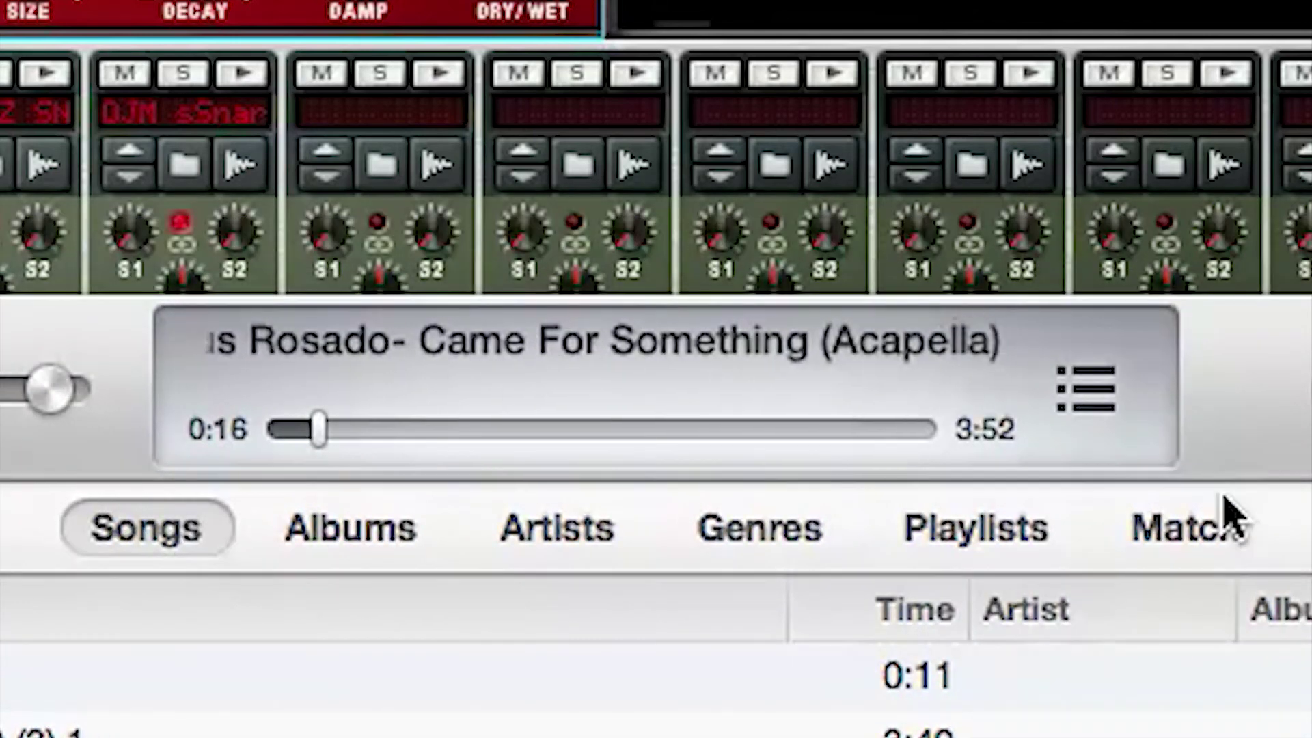
pyautogui.moveTo(49, 409); pyautogui.dragTo(77, 412)
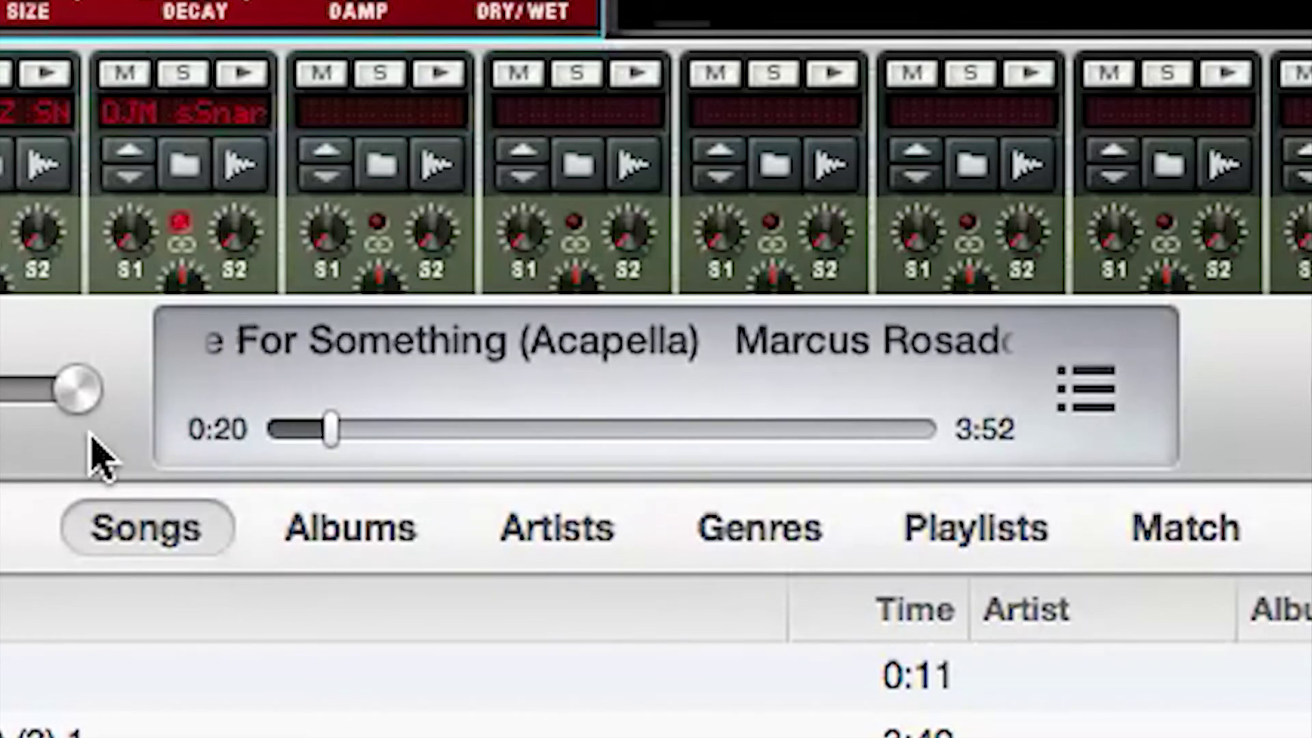
# Switch between iTunes and Reason around the acapella playback, ending on the Came For Something rack in Reason.
pyautogui.press('super+Tab')
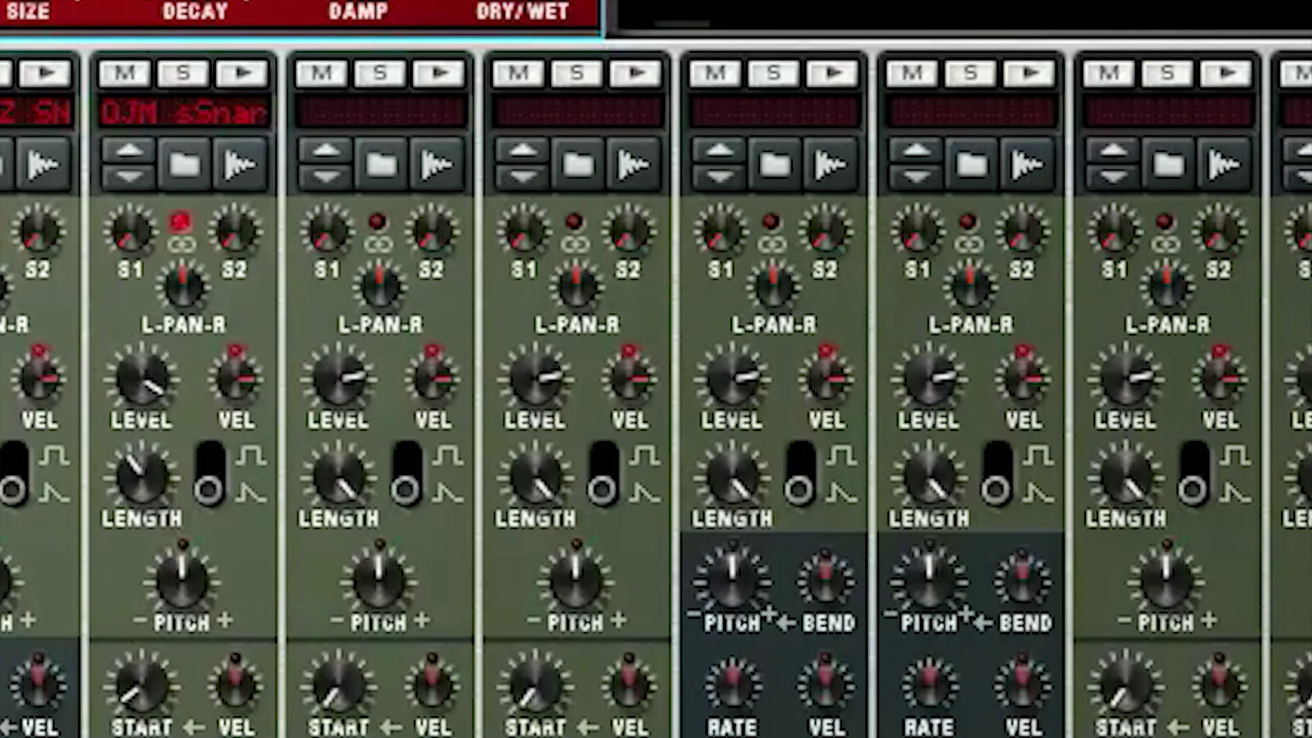
pyautogui.press('super+Tab')
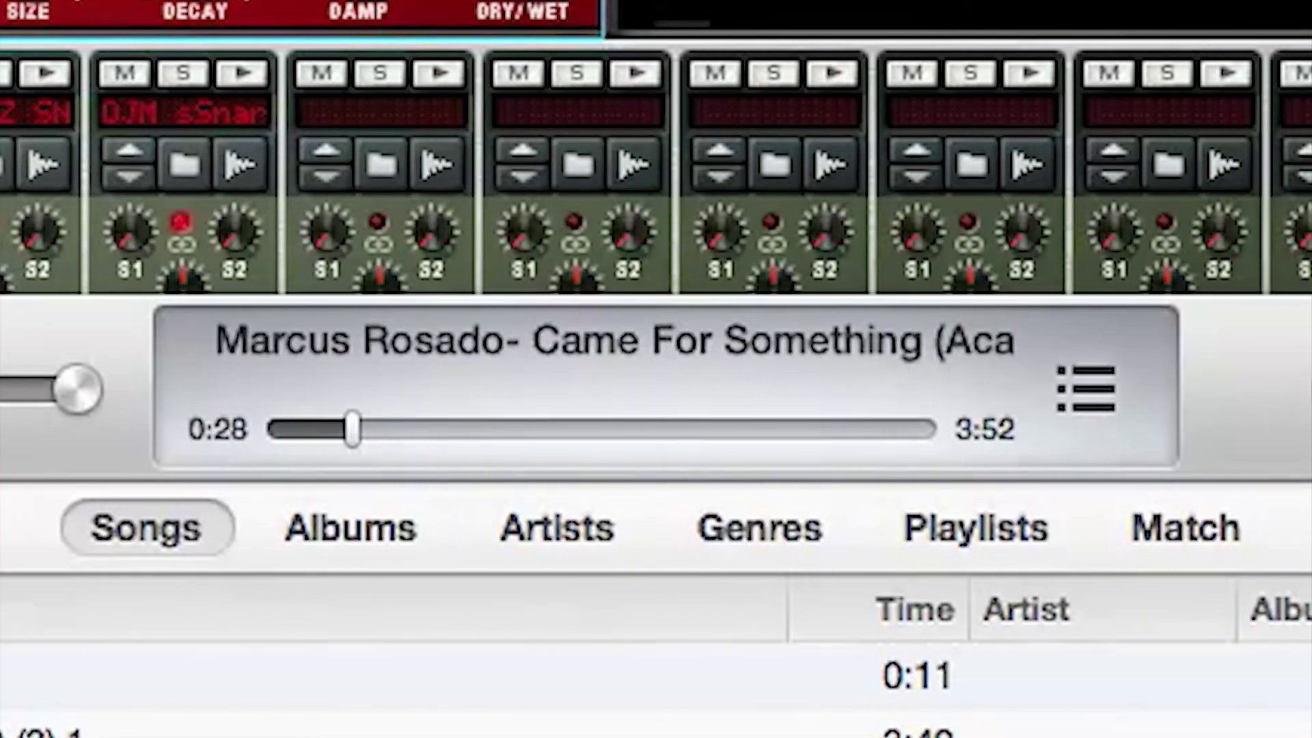
pyautogui.press('super+Tab')
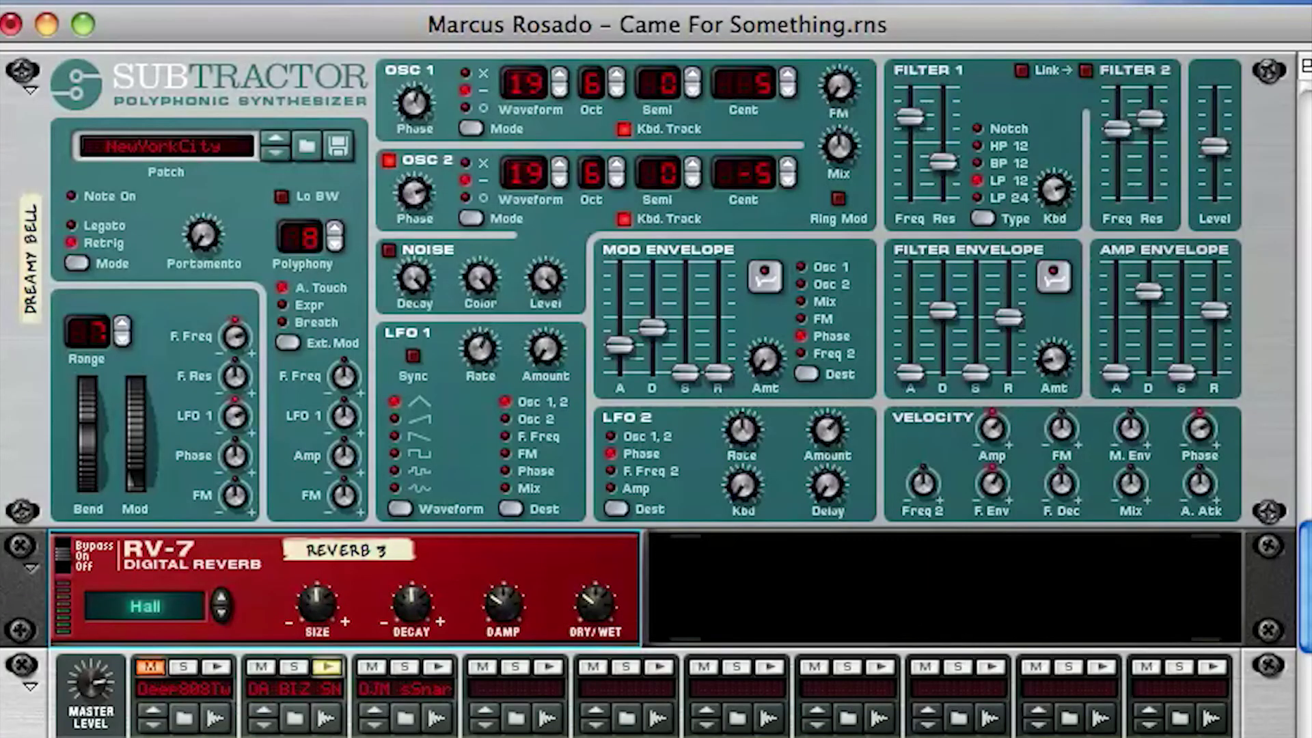
pyautogui.press('super+Tab')
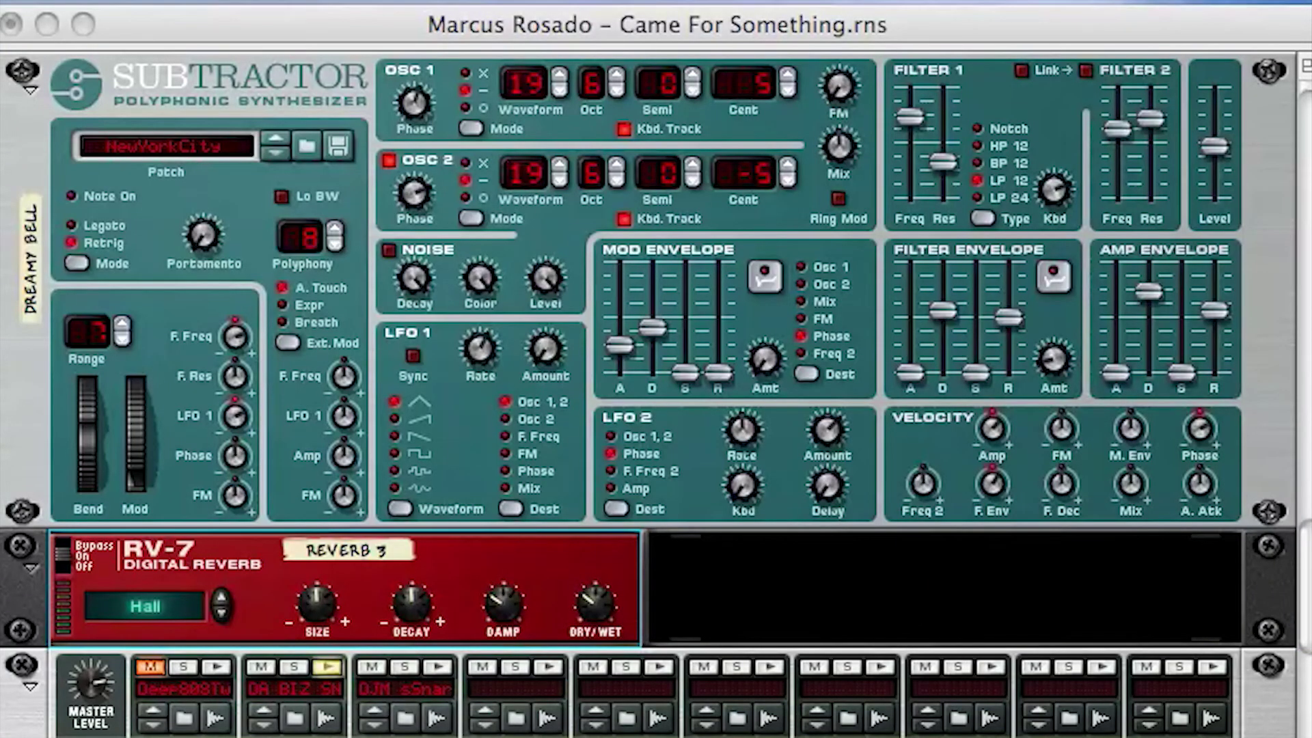
pyautogui.click(730, 24)
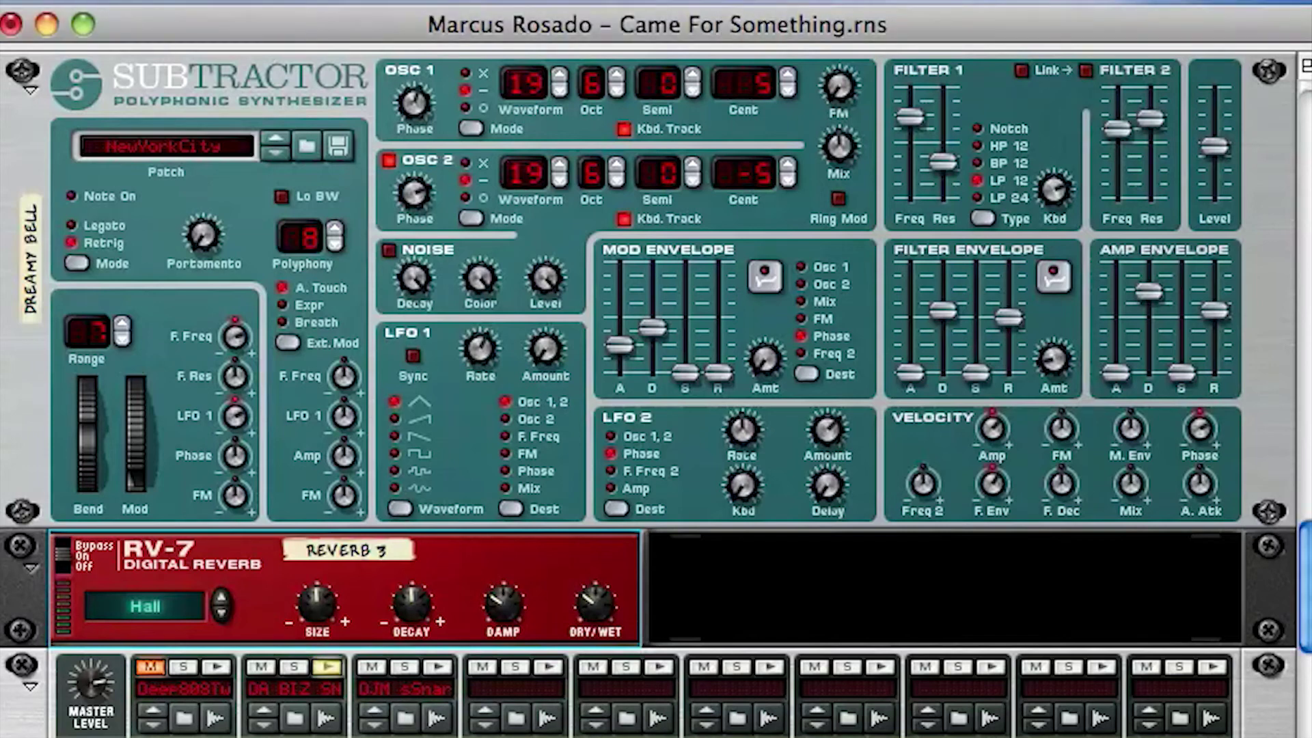